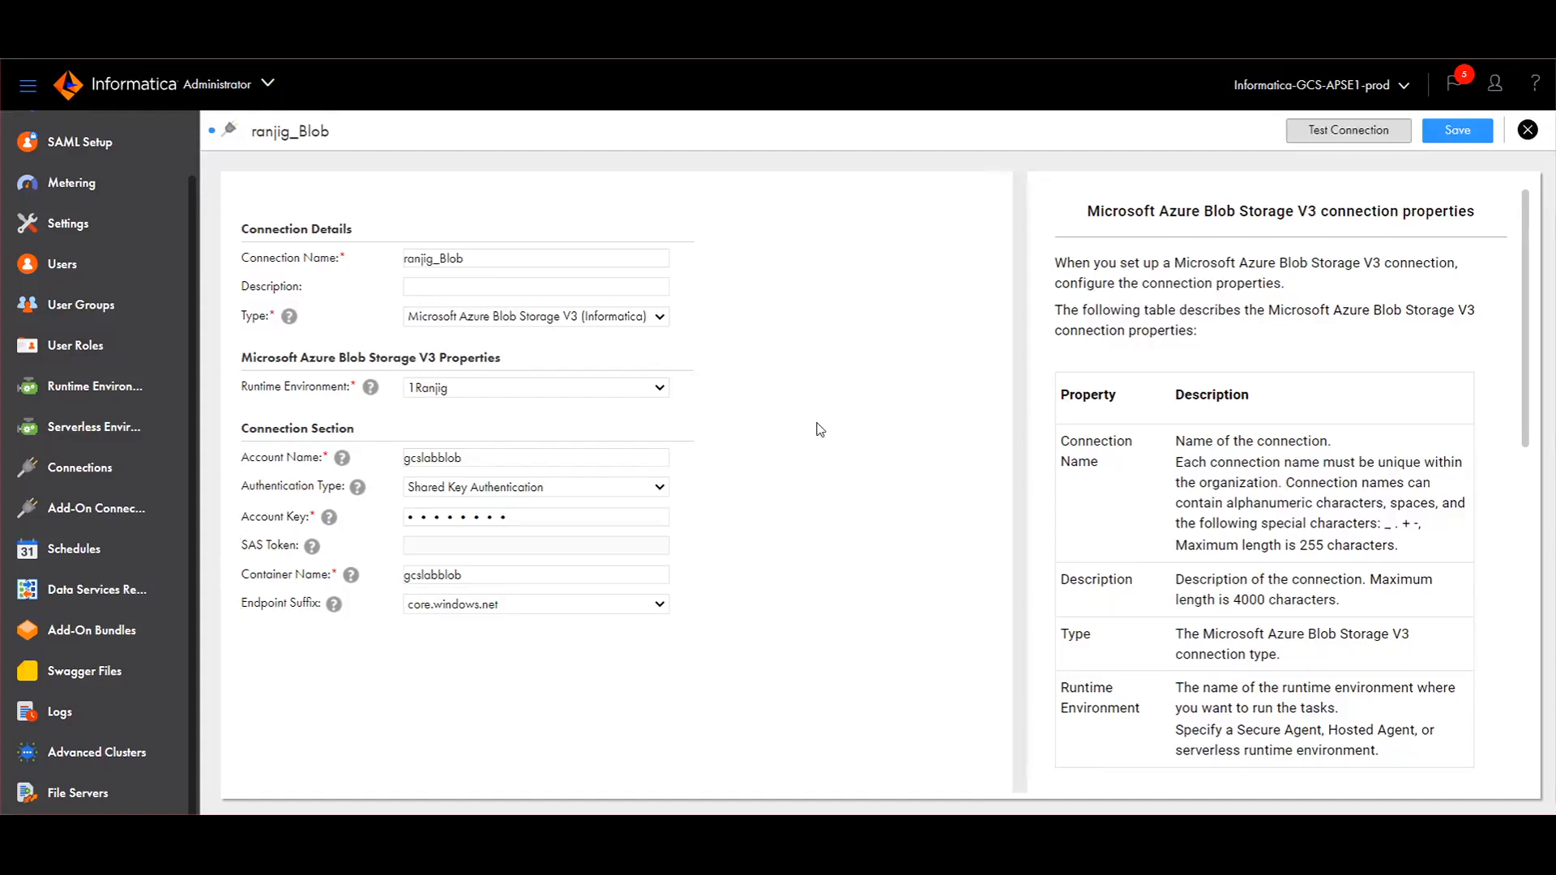
Step: Test the ranjig_Blob Microsoft Azure Blob Storage V3 connection and save it
left_click(1324, 140)
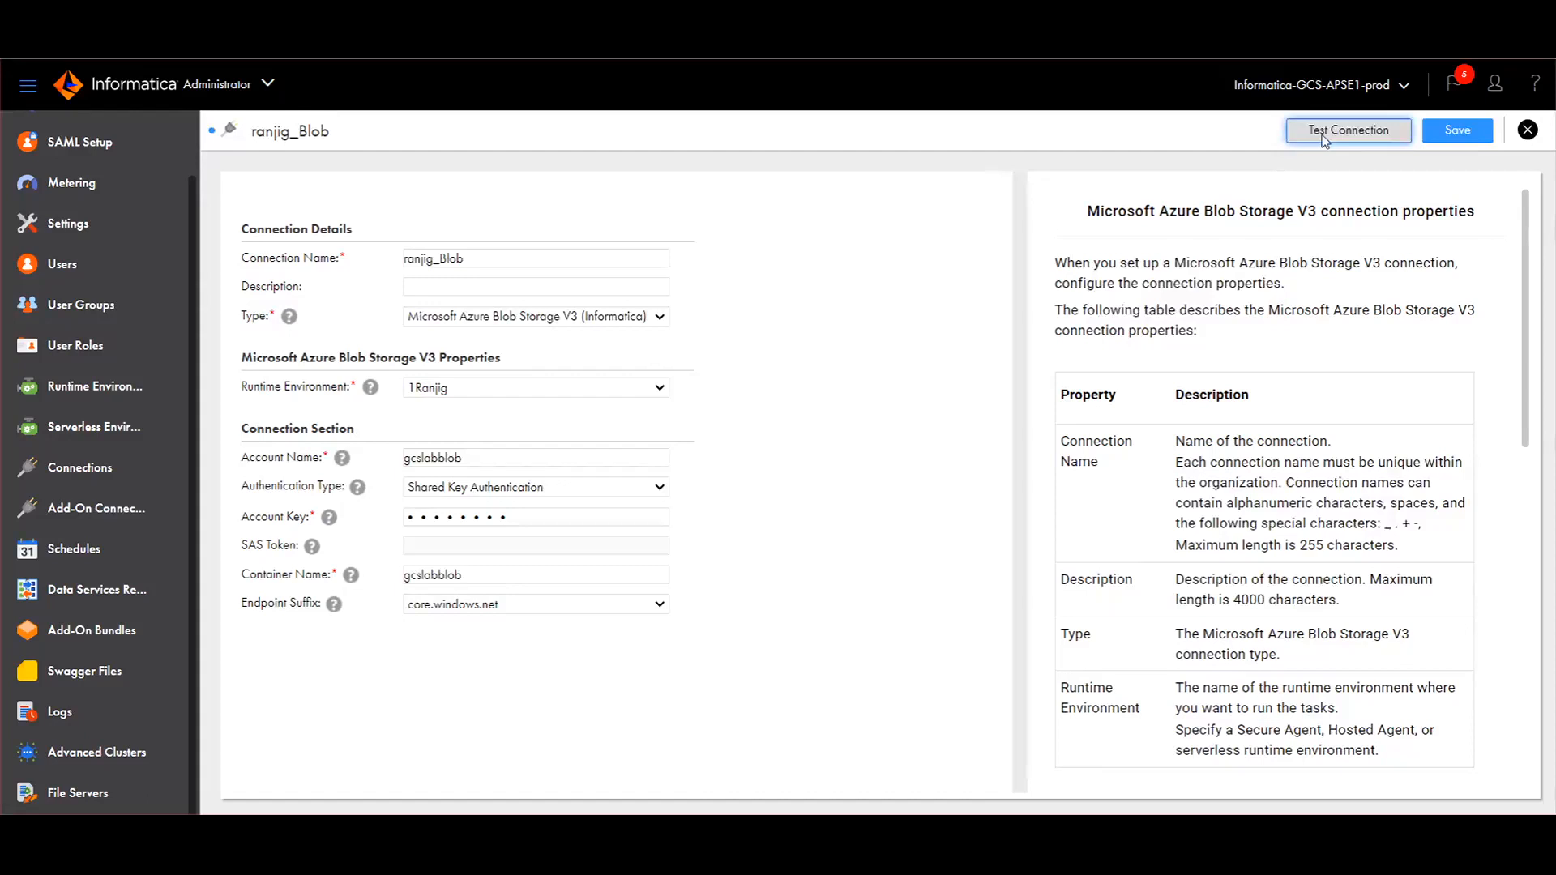
left_click(1321, 135)
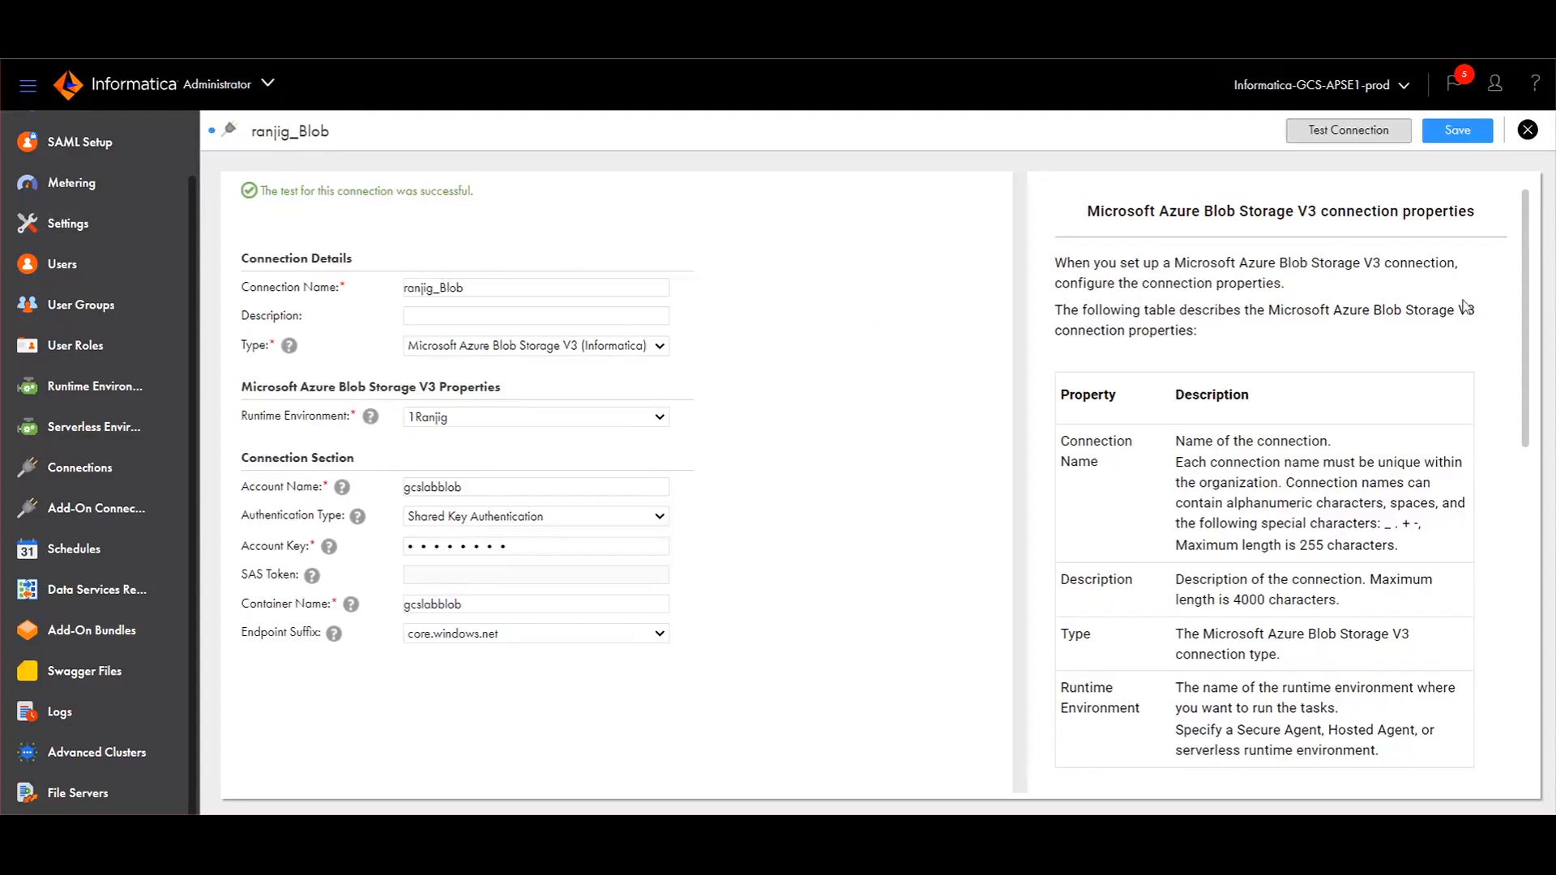
left_click(1467, 134)
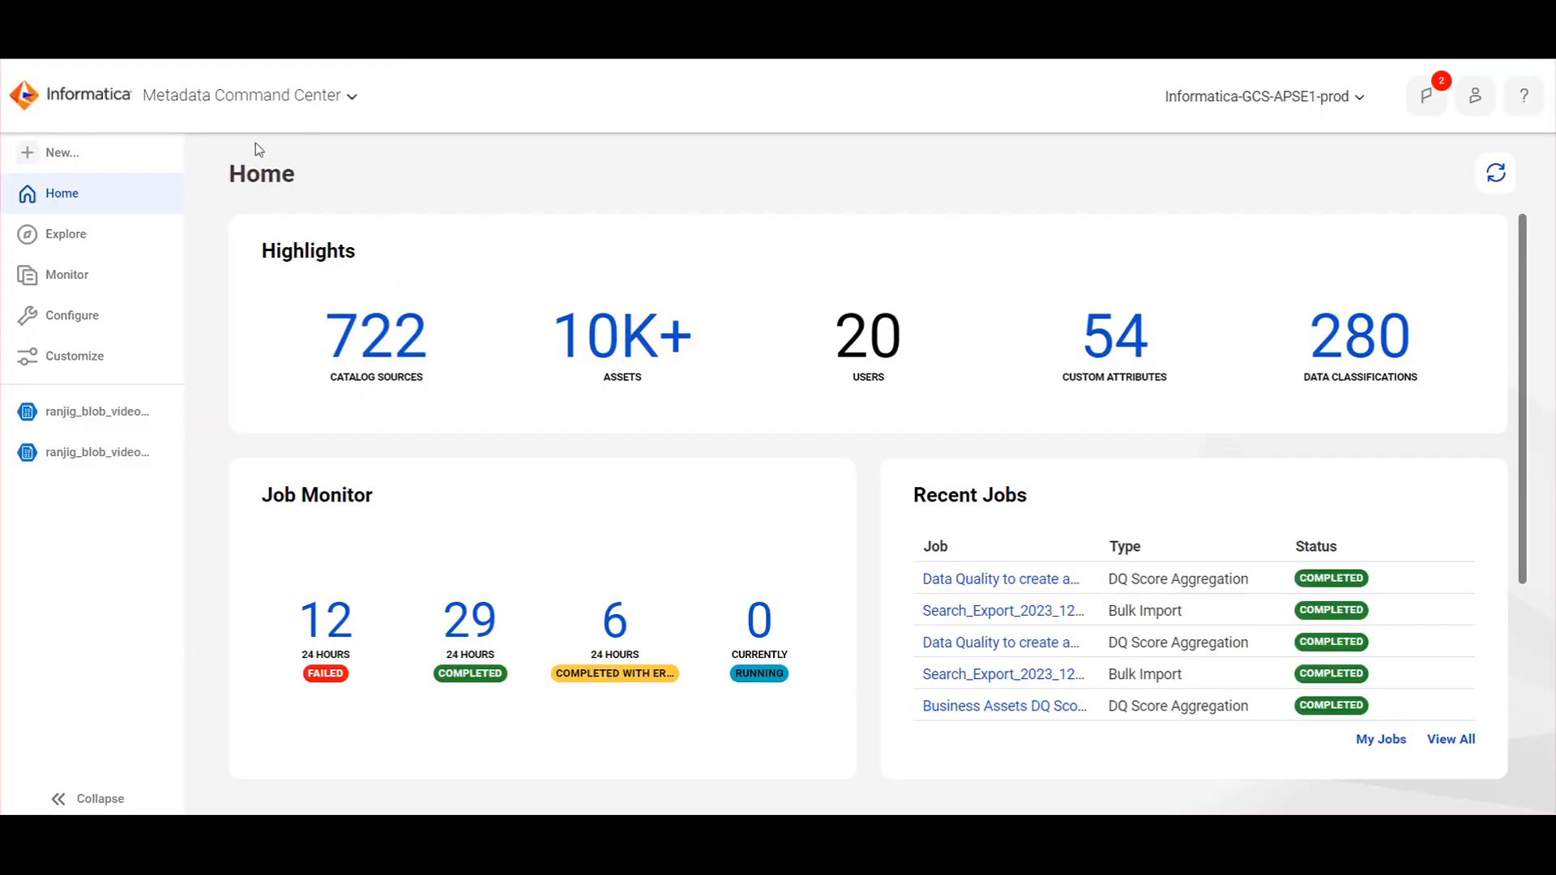
Step: In Metadata Command Center, find the Microsoft Azure Blob Storage type with "blob" and create a new catalog source from it
left_click(96, 153)
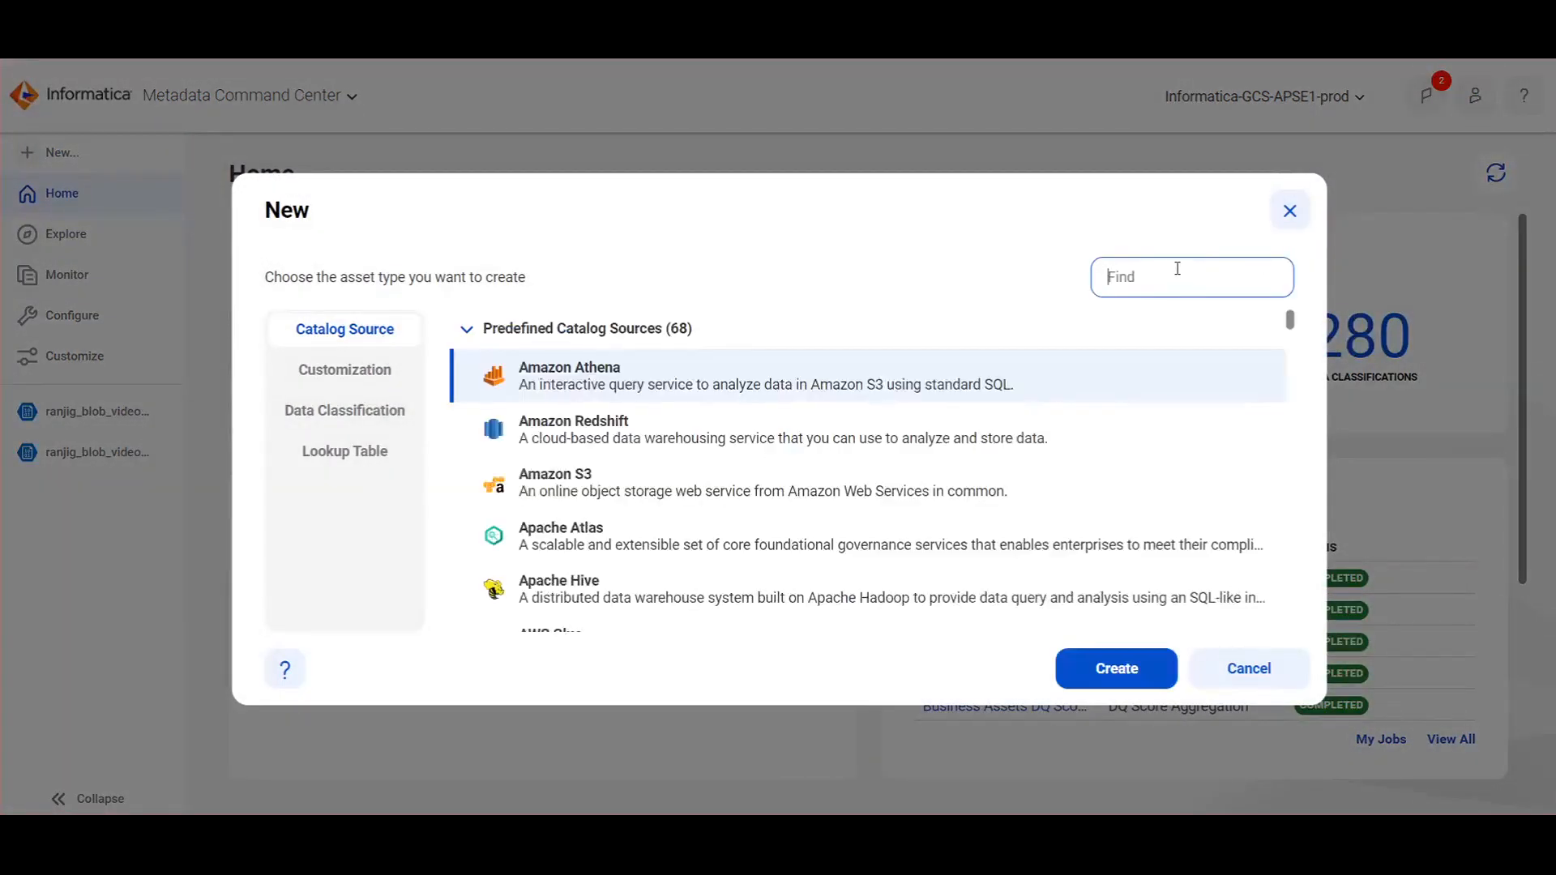
type("blob")
left_click(1110, 669)
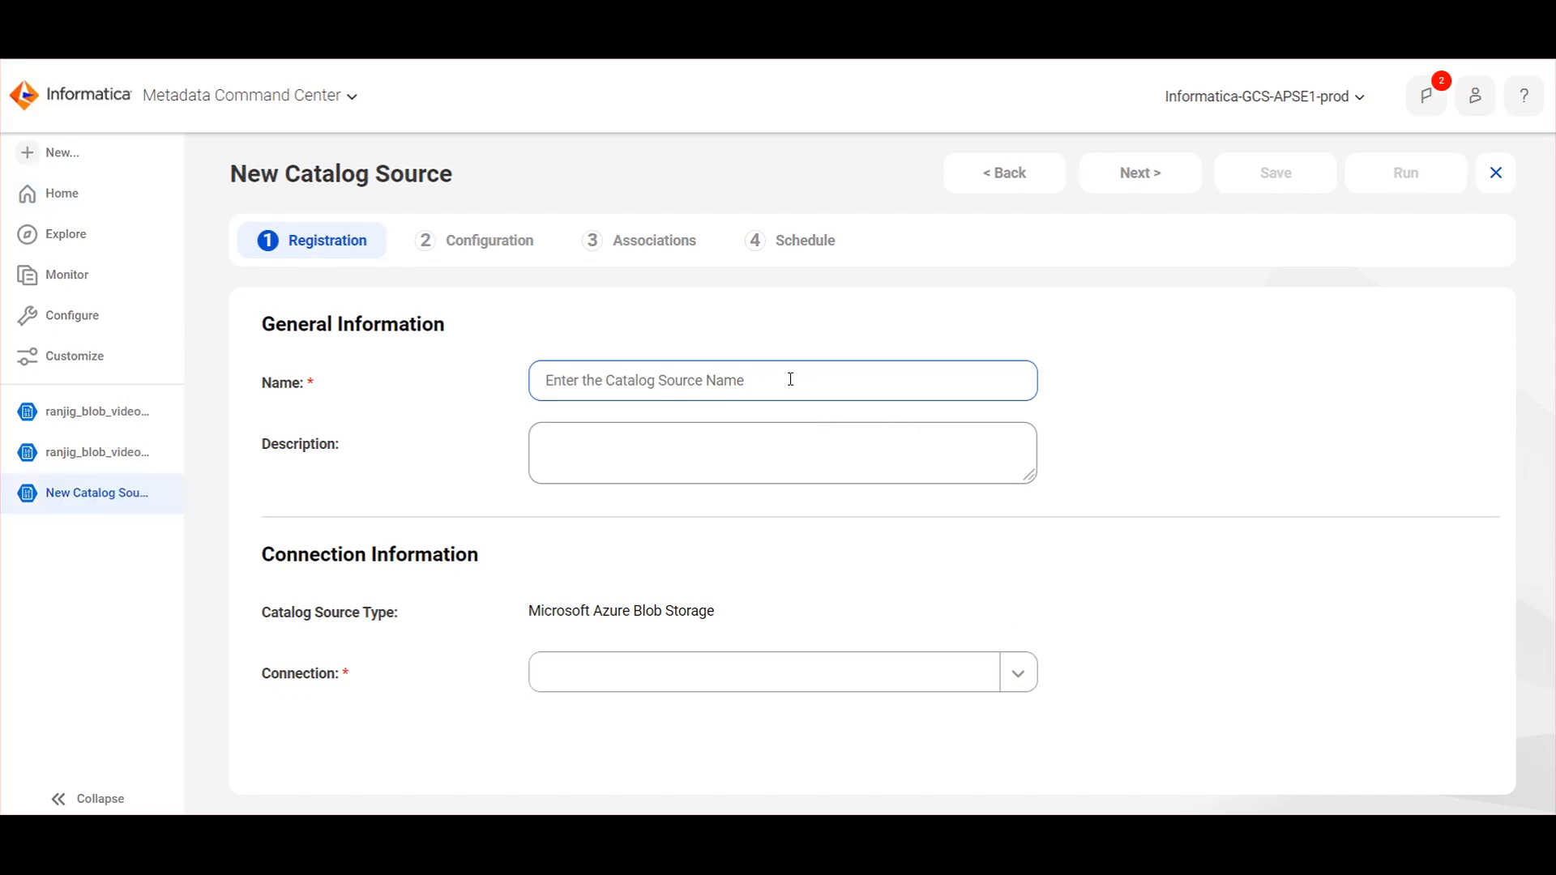
Step: Name the catalog source "test videoKB" and assign it the ranjig_Blob connection
type("te")
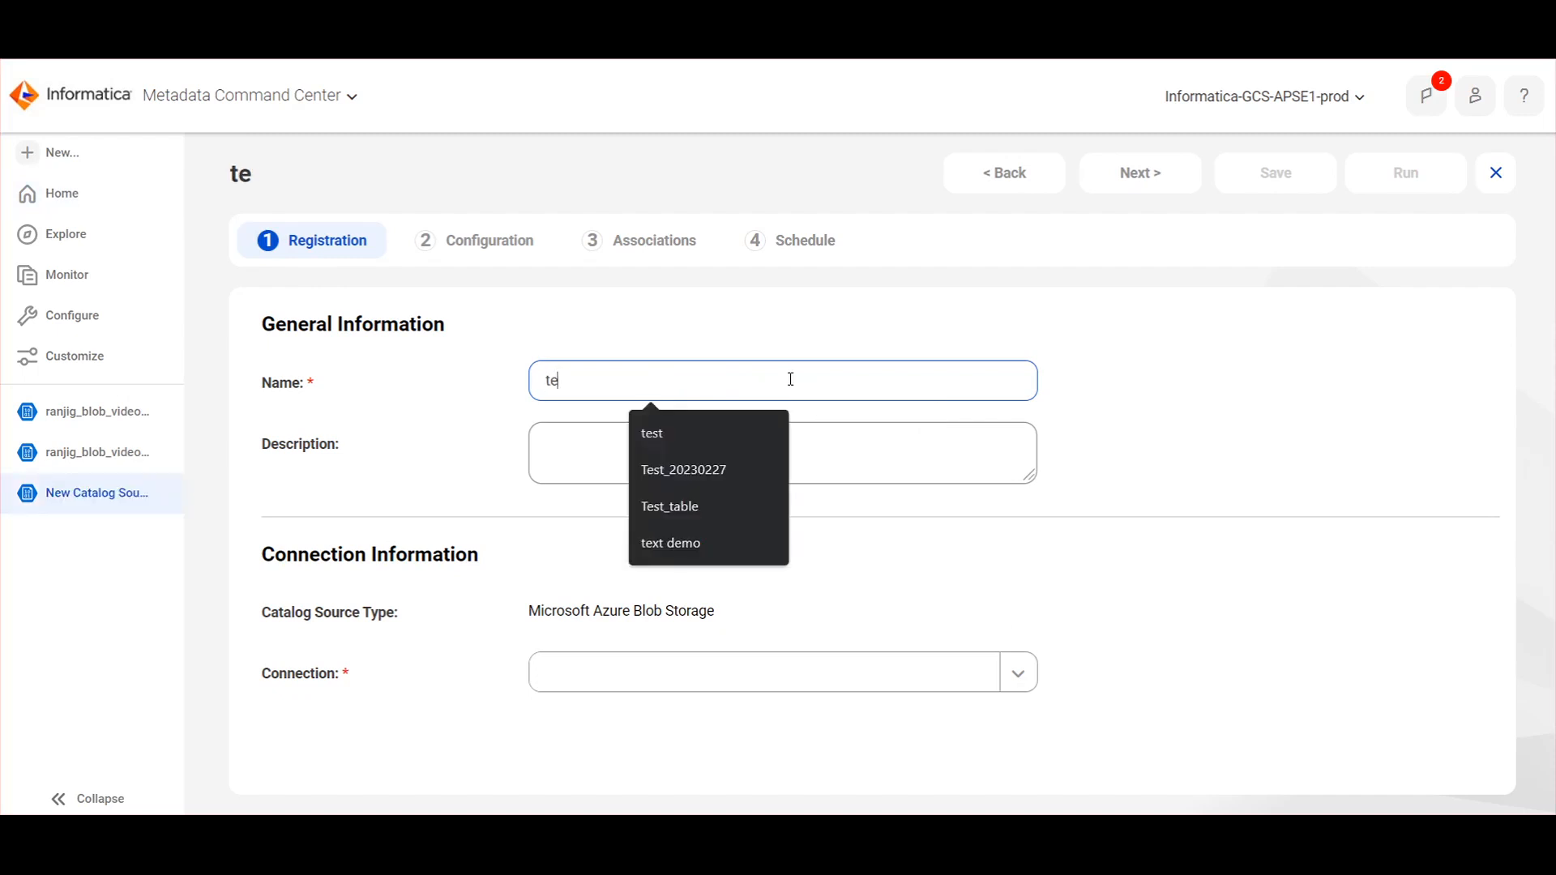
type("st vo")
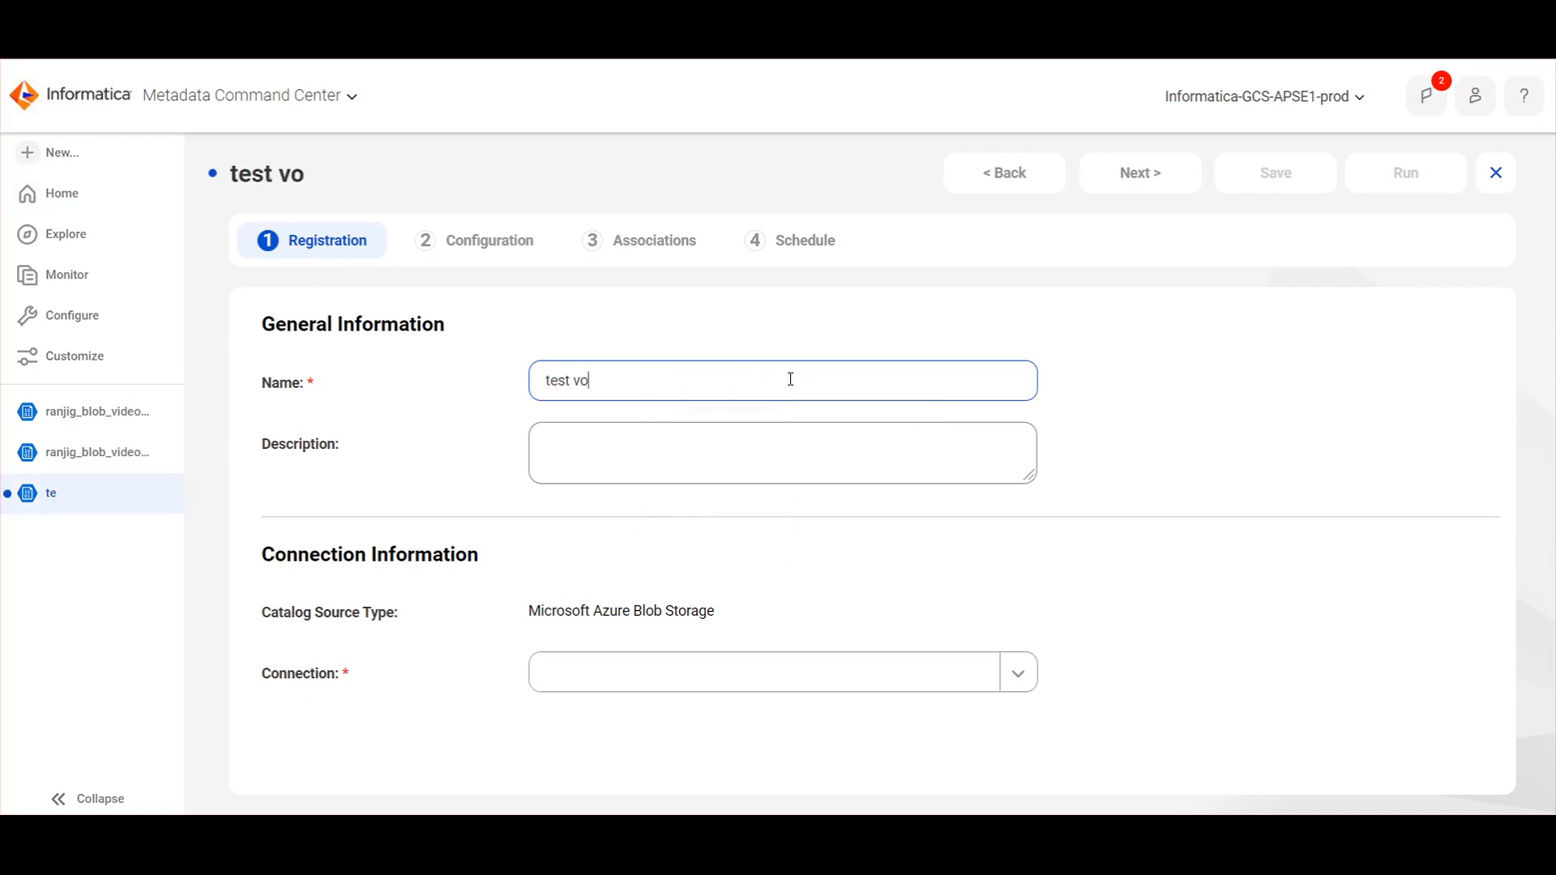
key("BackSpace")
type("ideoKB")
left_click(828, 671)
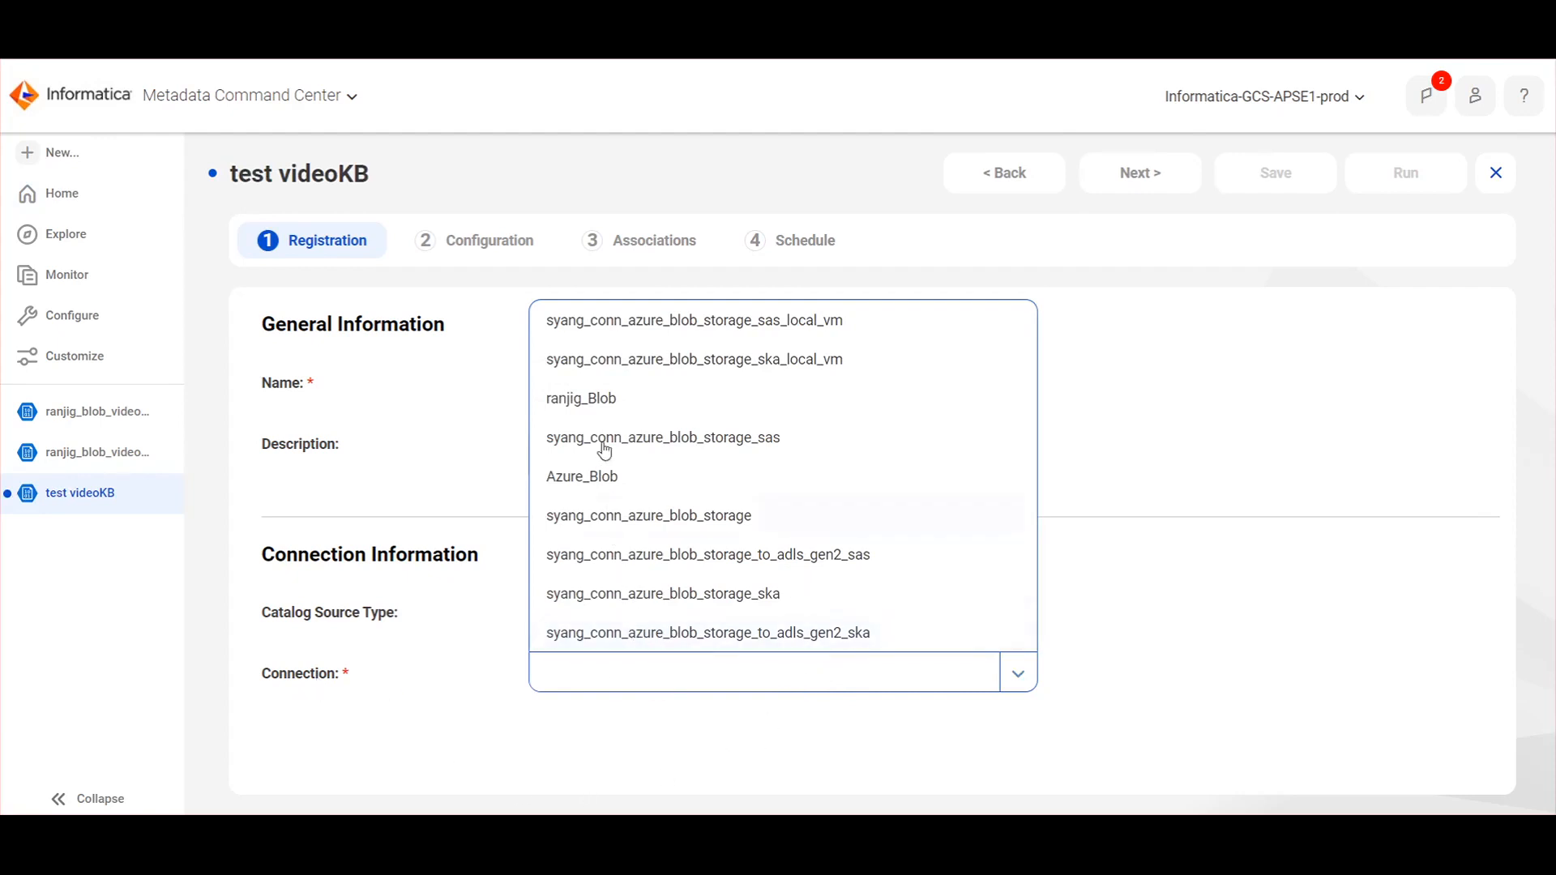
left_click(625, 404)
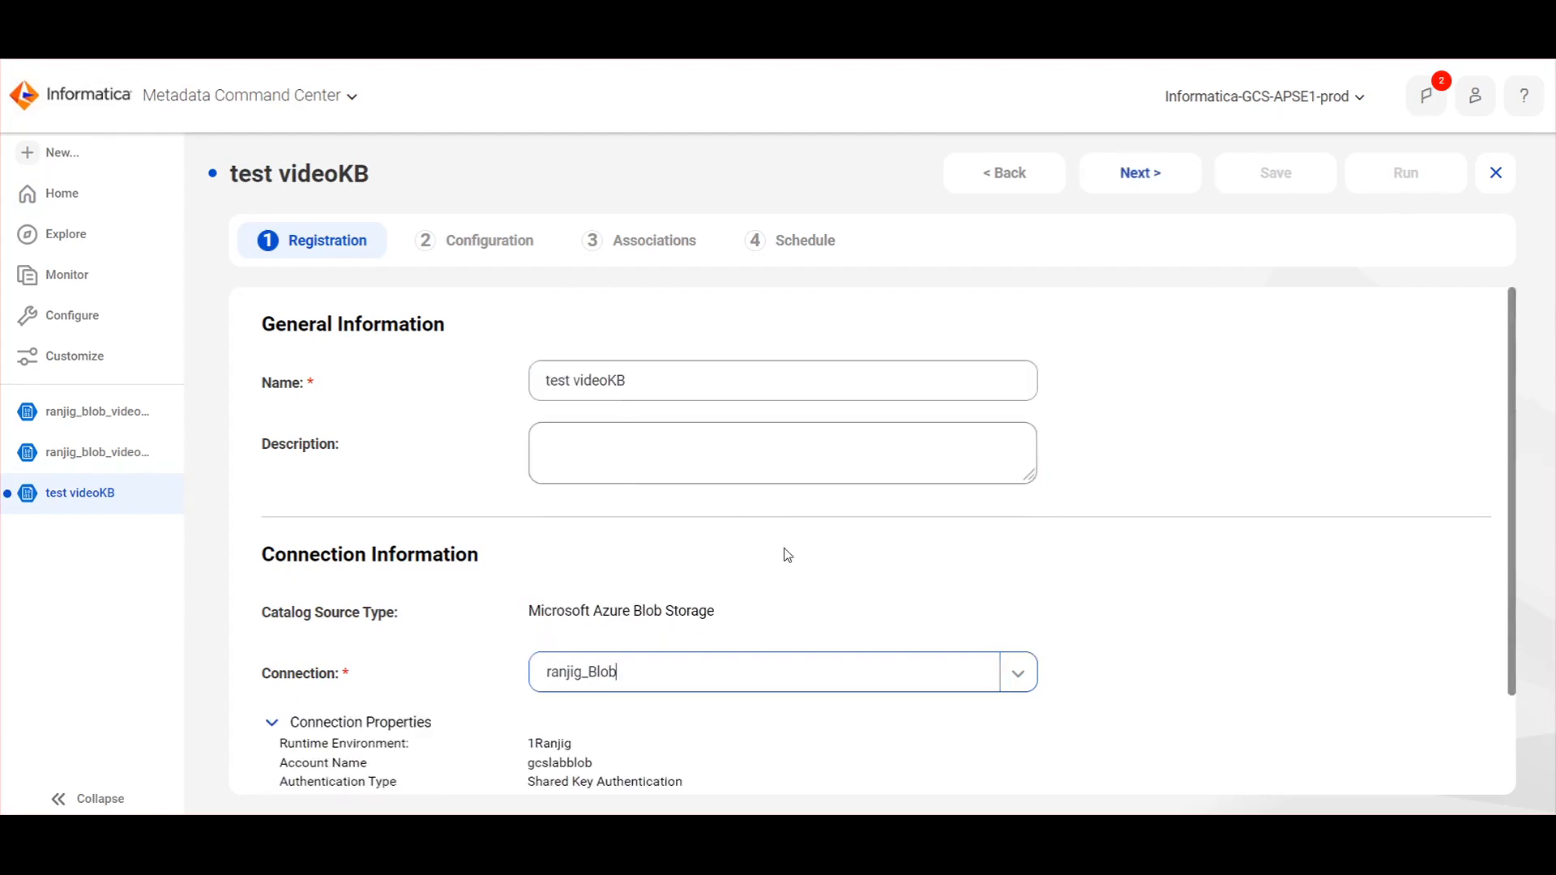
scroll(888, 616, "down", 2)
scroll(888, 616, "up", 2)
Step: Proceed to the catalog source's configuration and set the metadata extraction runtime environment to 1Ranjig
left_click(1161, 193)
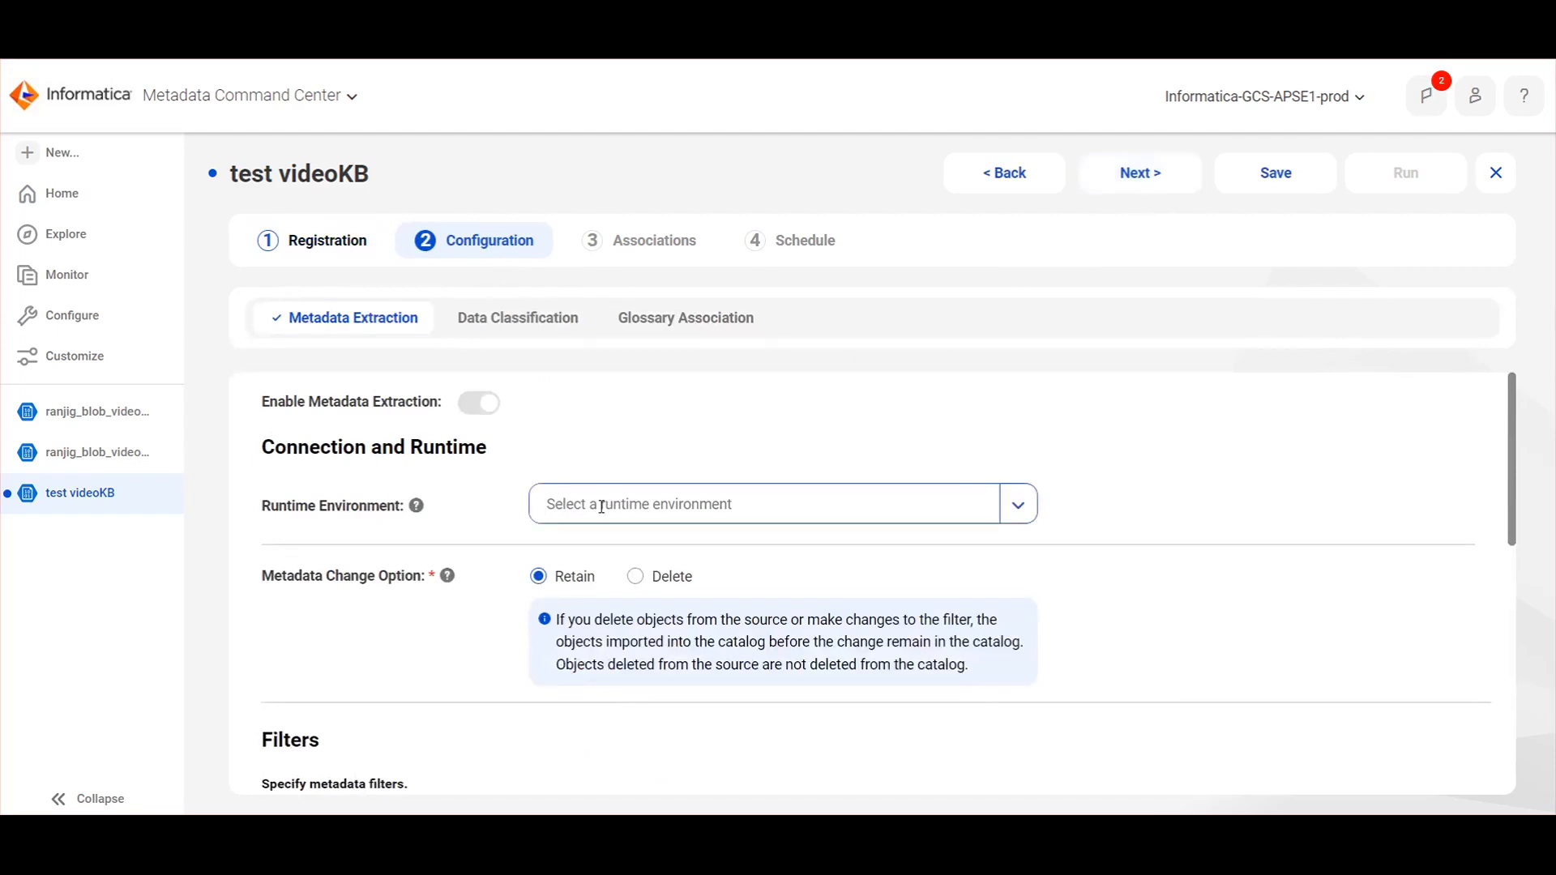
scroll(601, 505, "down", 1)
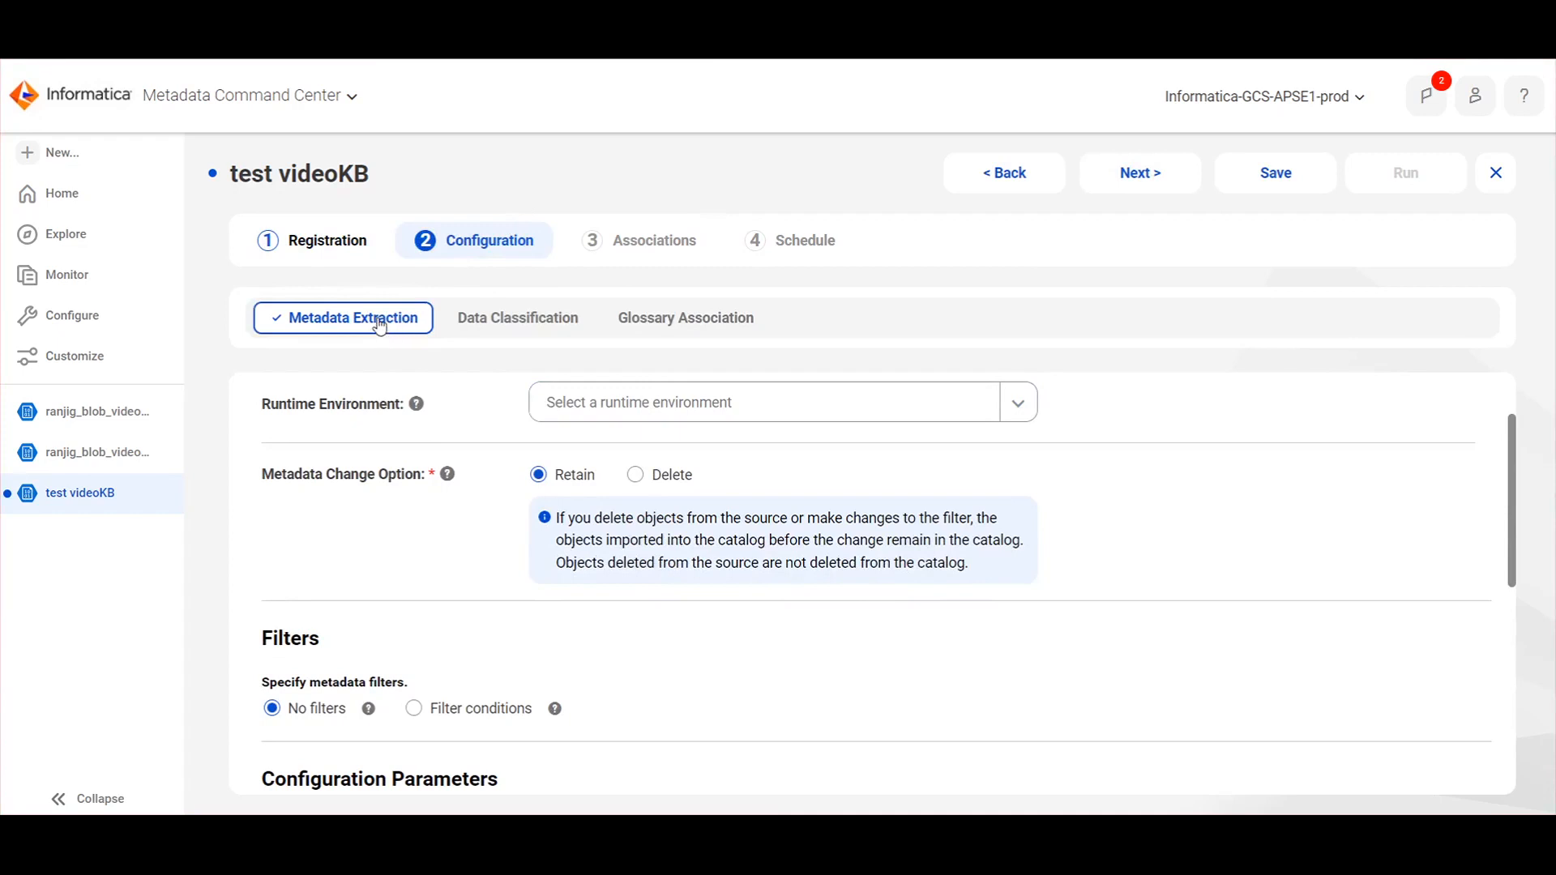
left_click(621, 404)
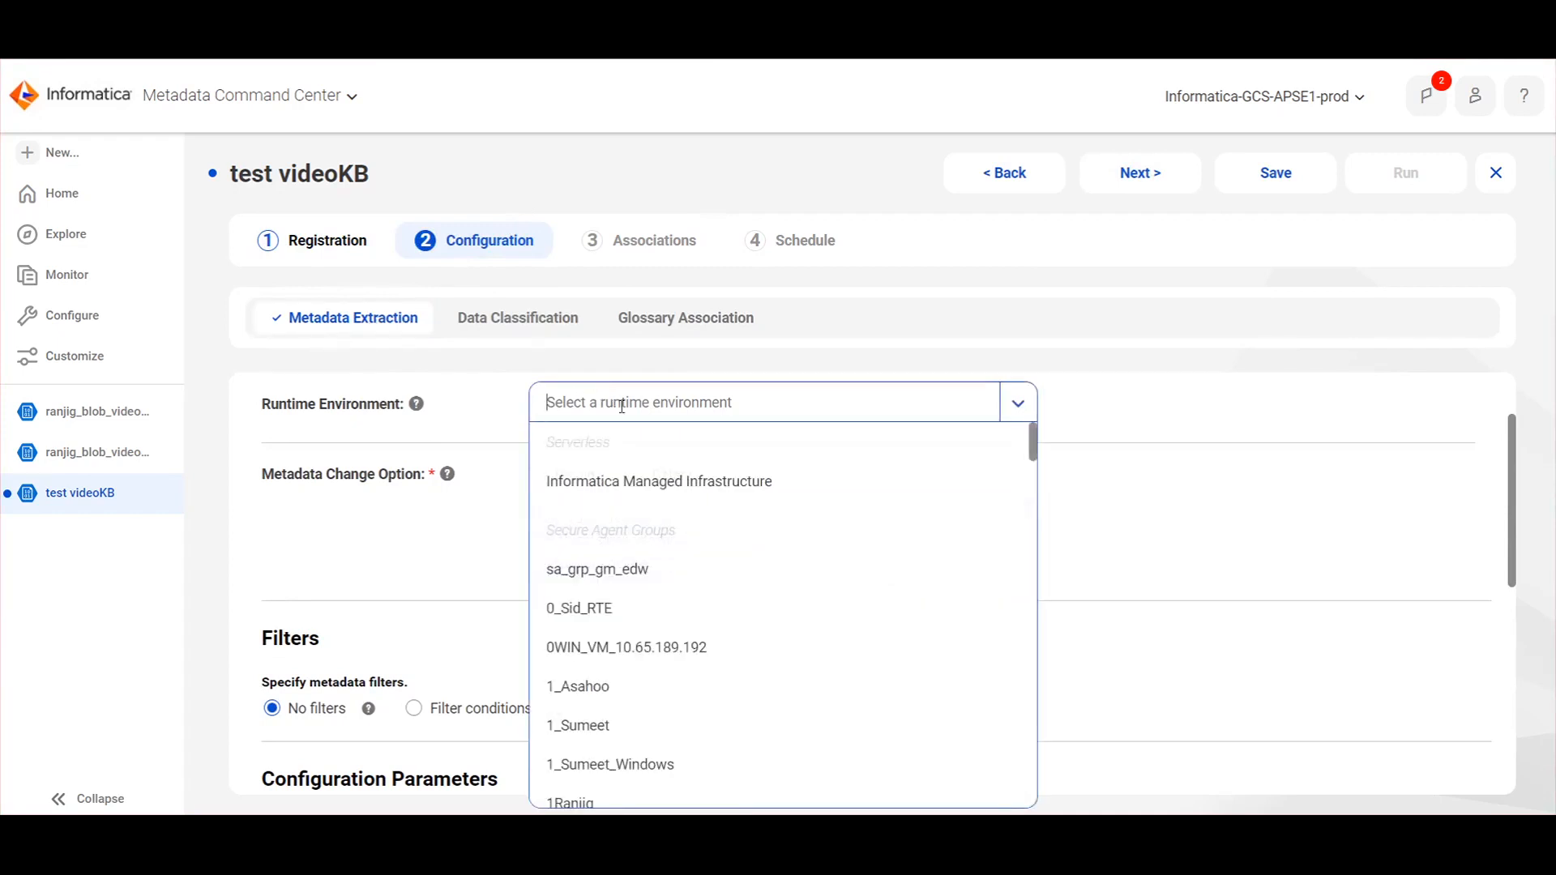
type("1Ranjig")
key("Return")
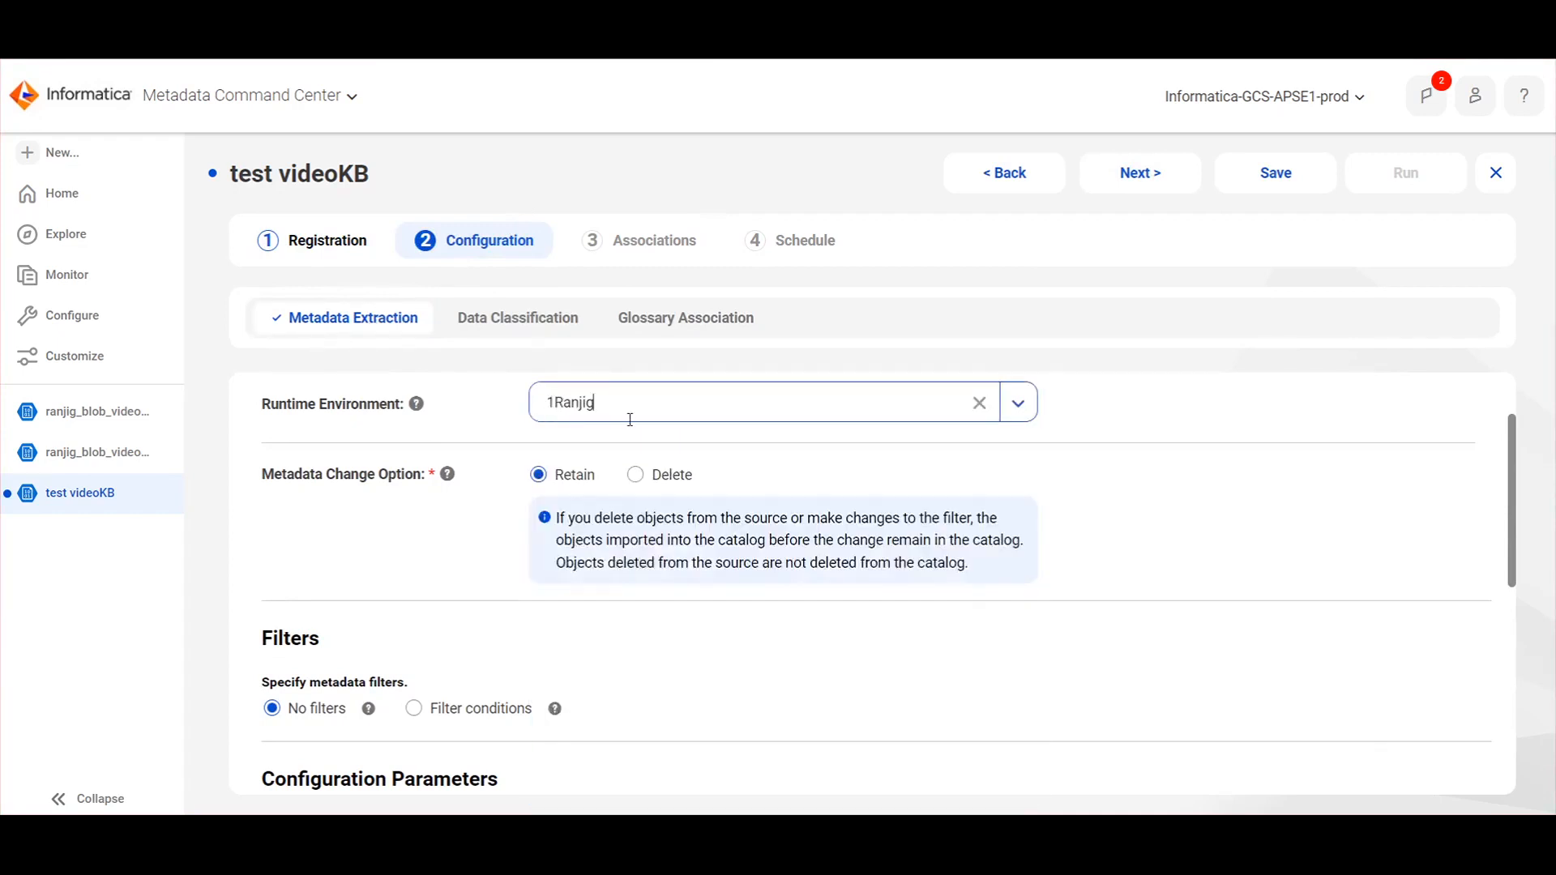
Step: Add a metadata filter condition that includes metadata from the folder blob_scan
scroll(616, 486, "down", 1)
left_click(475, 617)
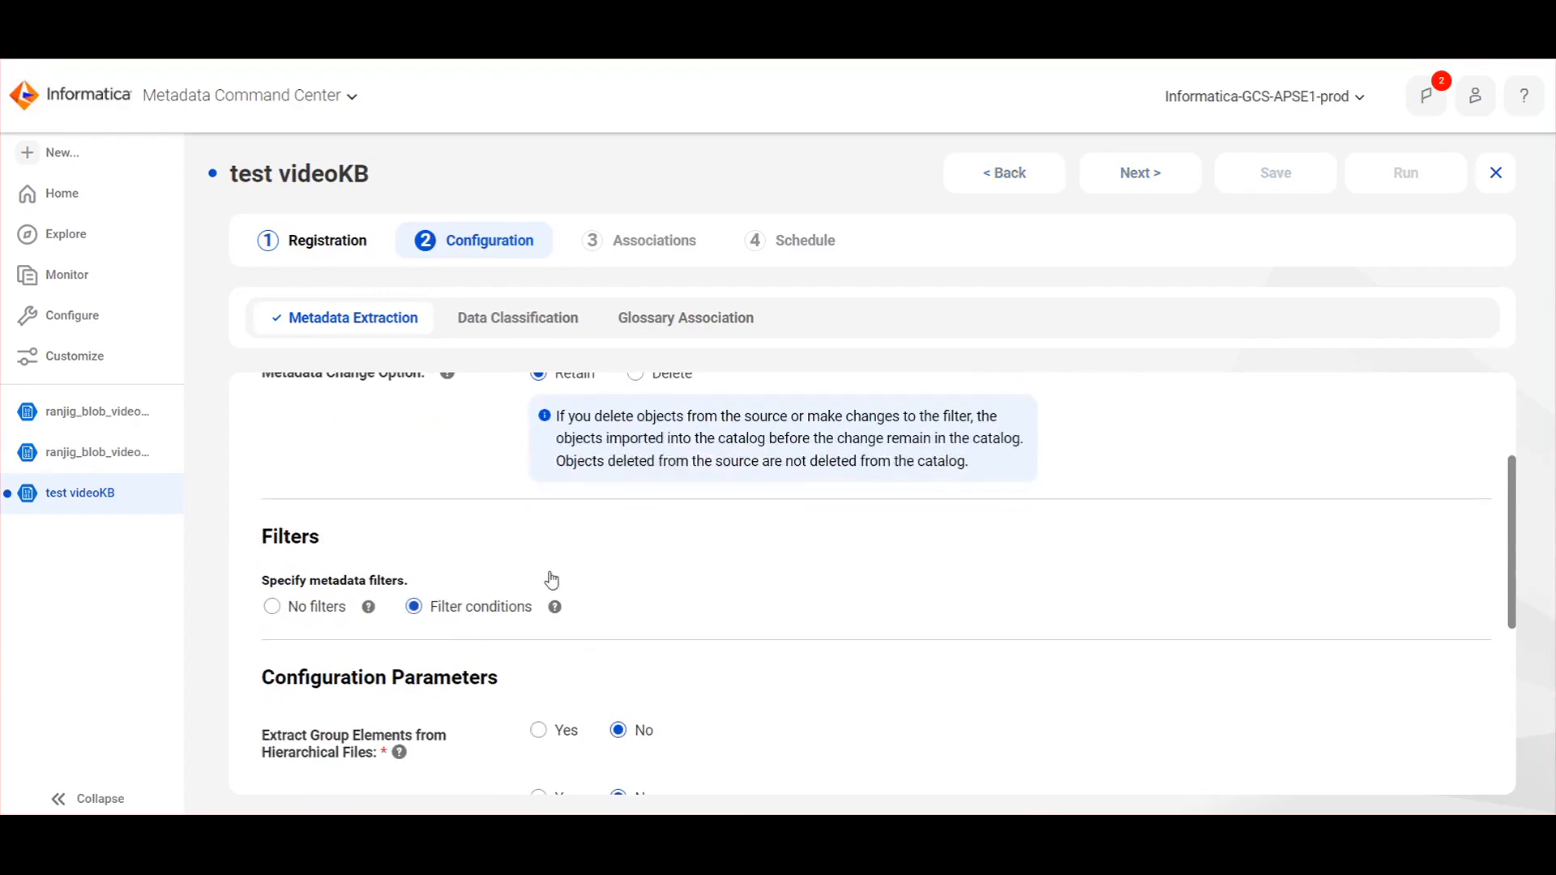
scroll(559, 546, "down", 1)
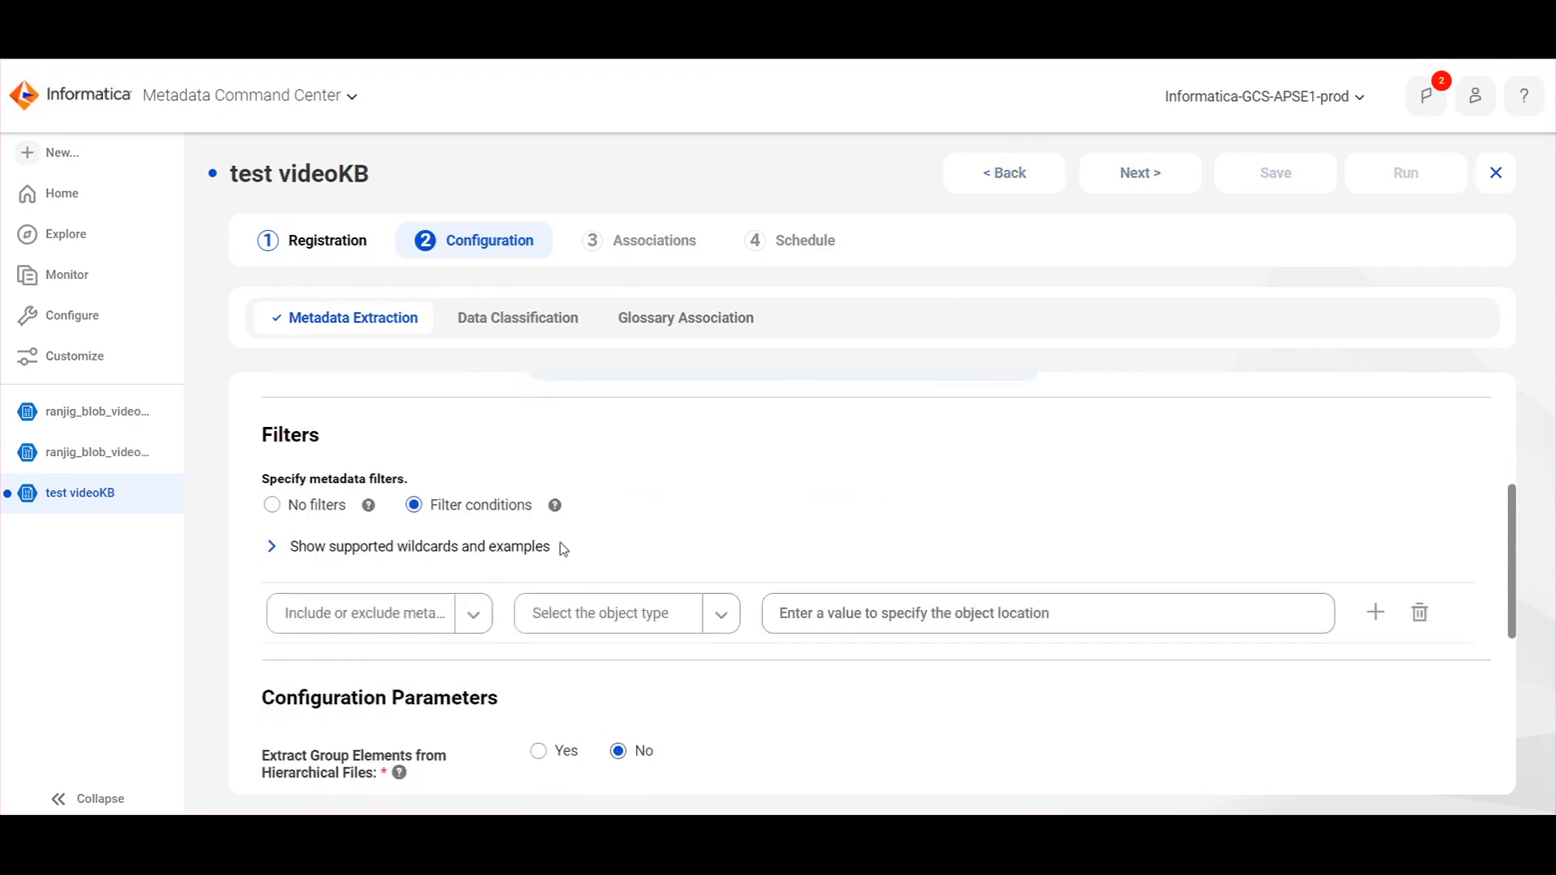
left_click(272, 550)
scroll(565, 489, "down", 1)
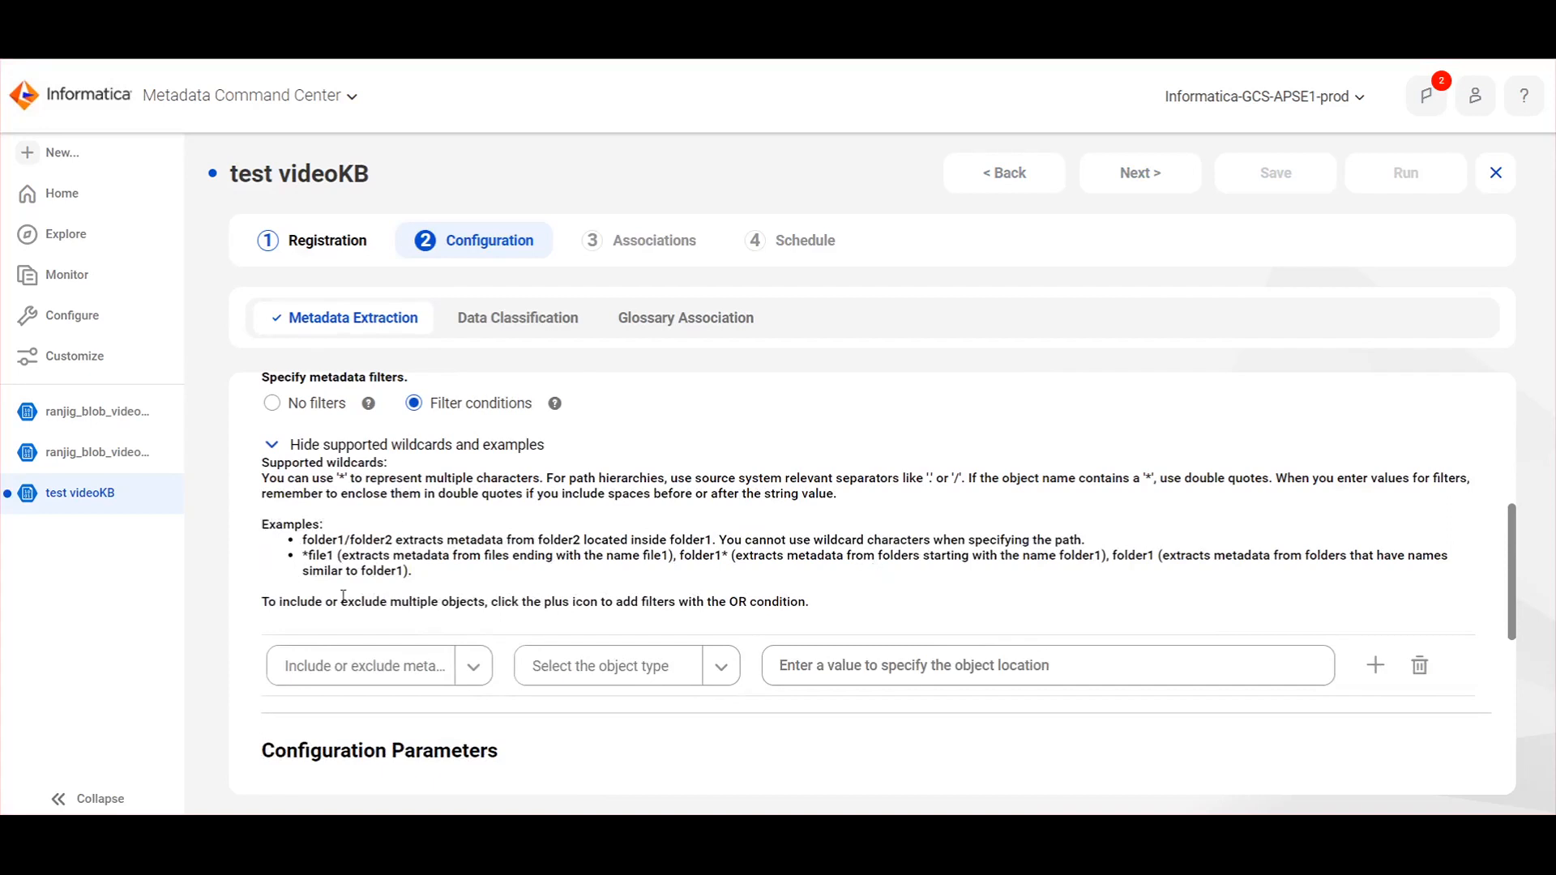
left_click(360, 665)
left_click(340, 705)
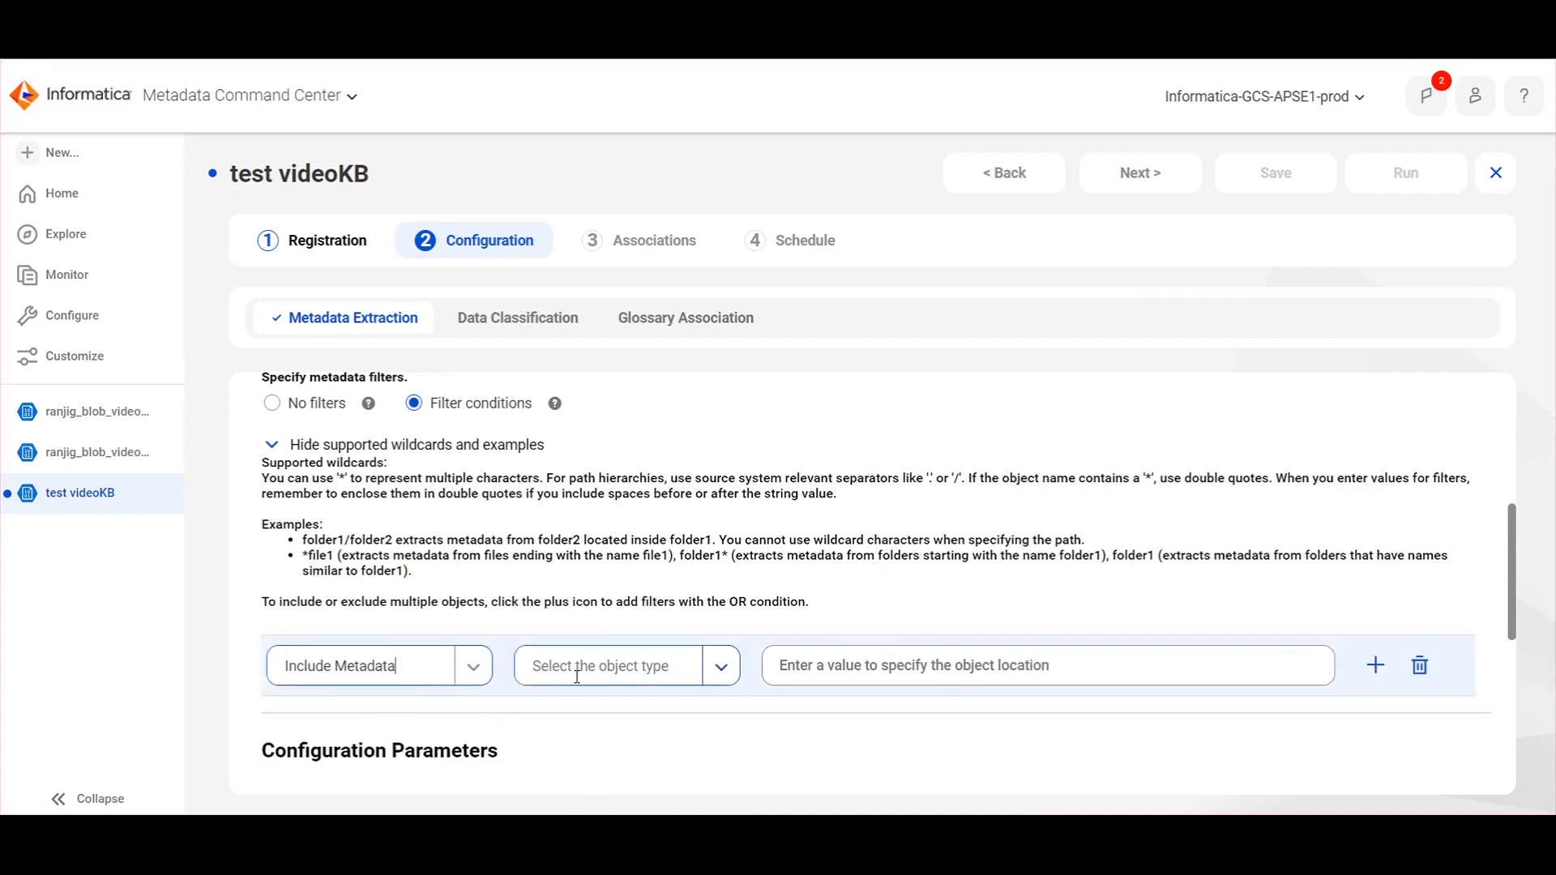
left_click(608, 665)
left_click(573, 740)
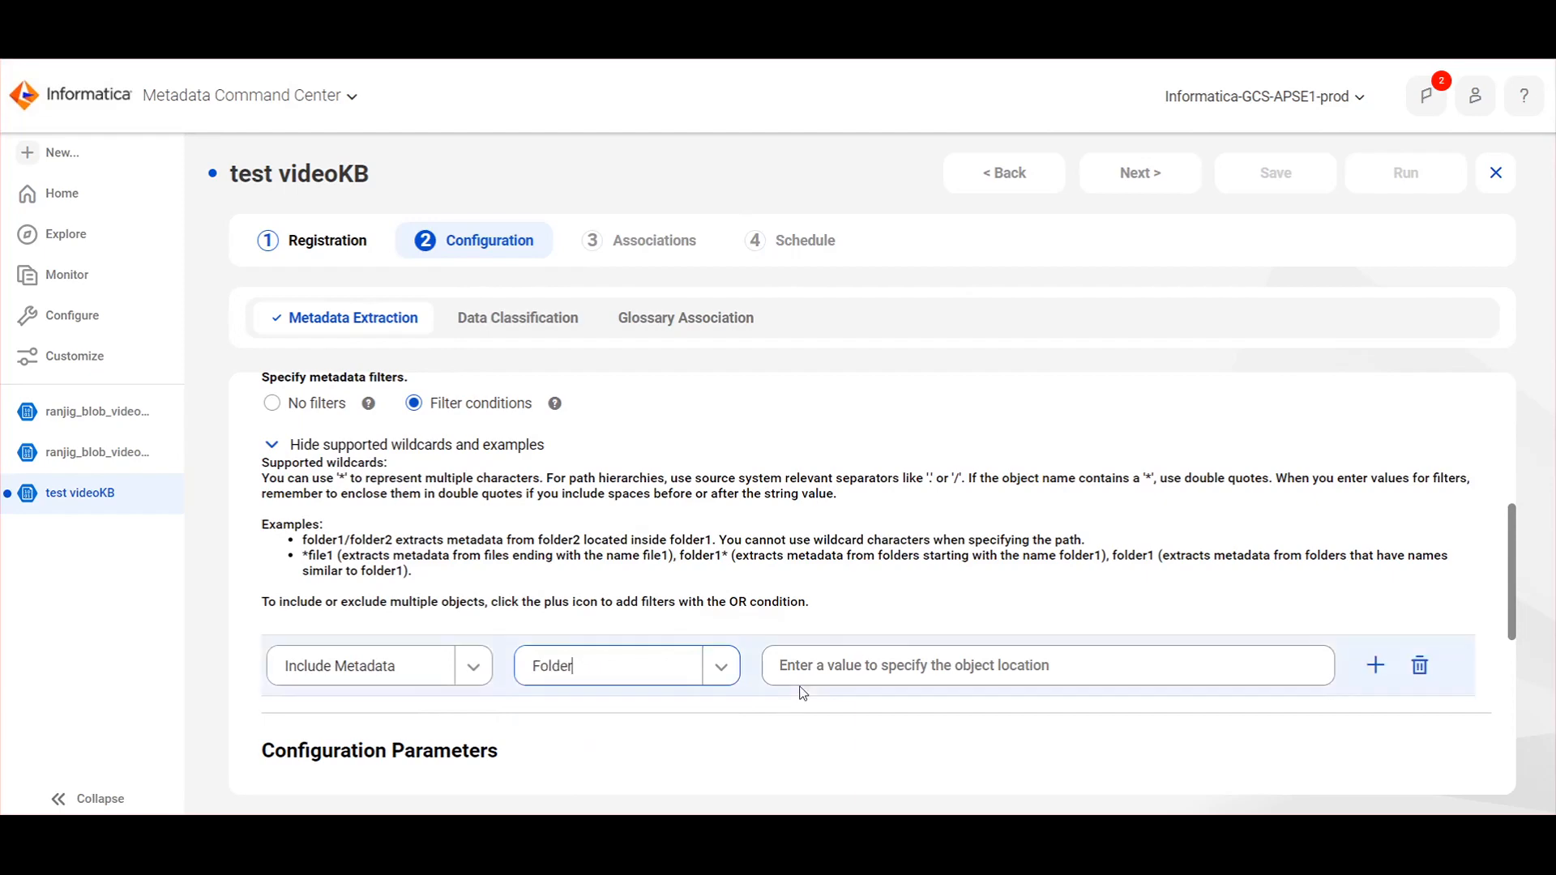
left_click(819, 665)
type("blob_scan")
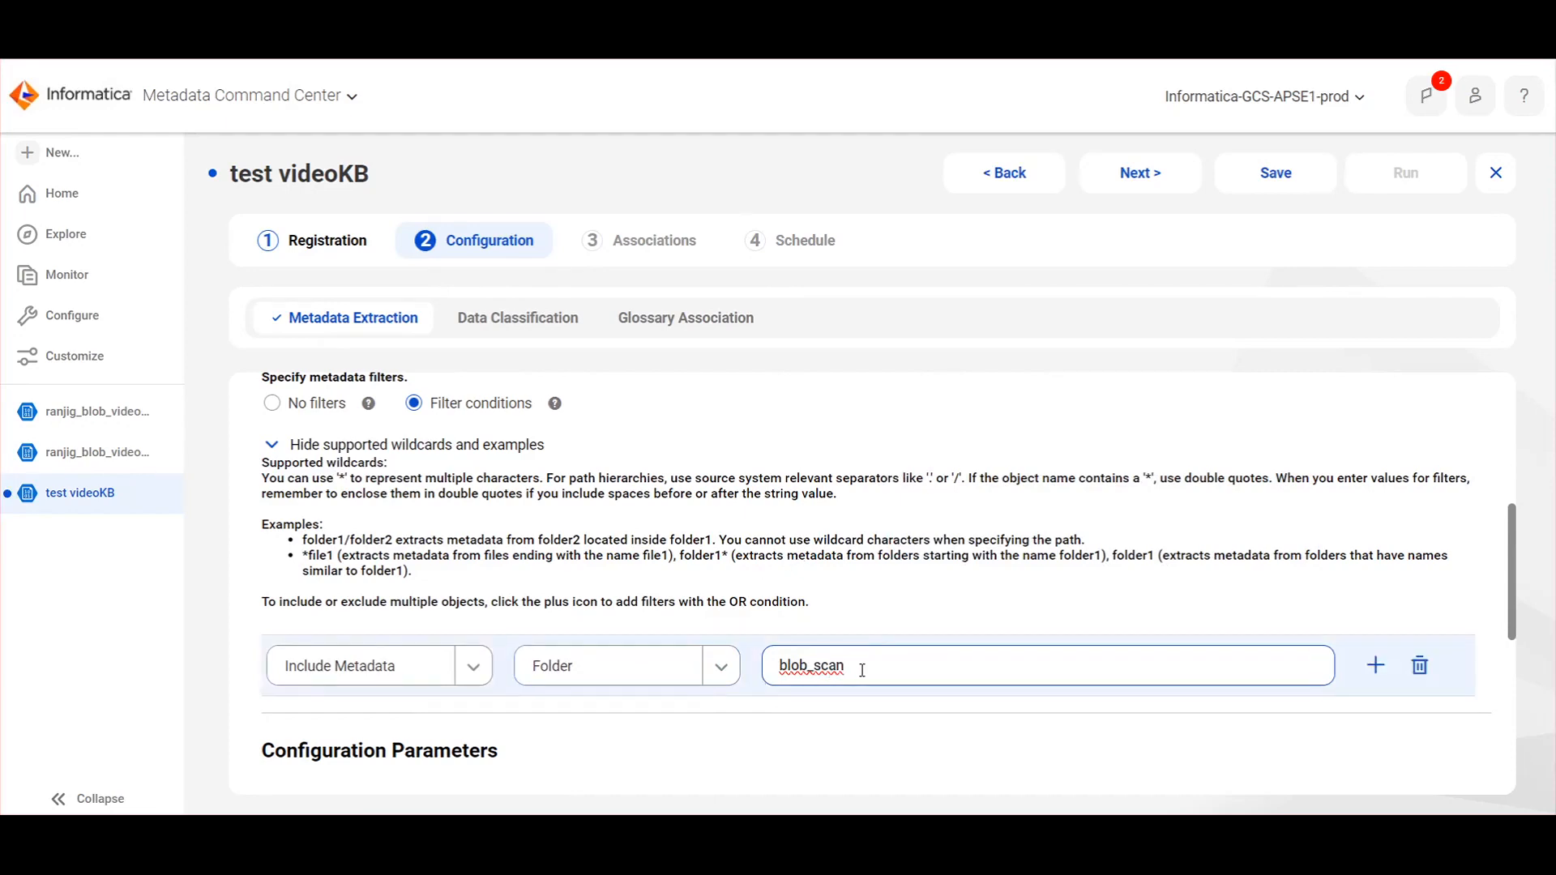
Step: Enable data classification for the catalog source and base it on Data Classification Rules
scroll(871, 534, "down", 3)
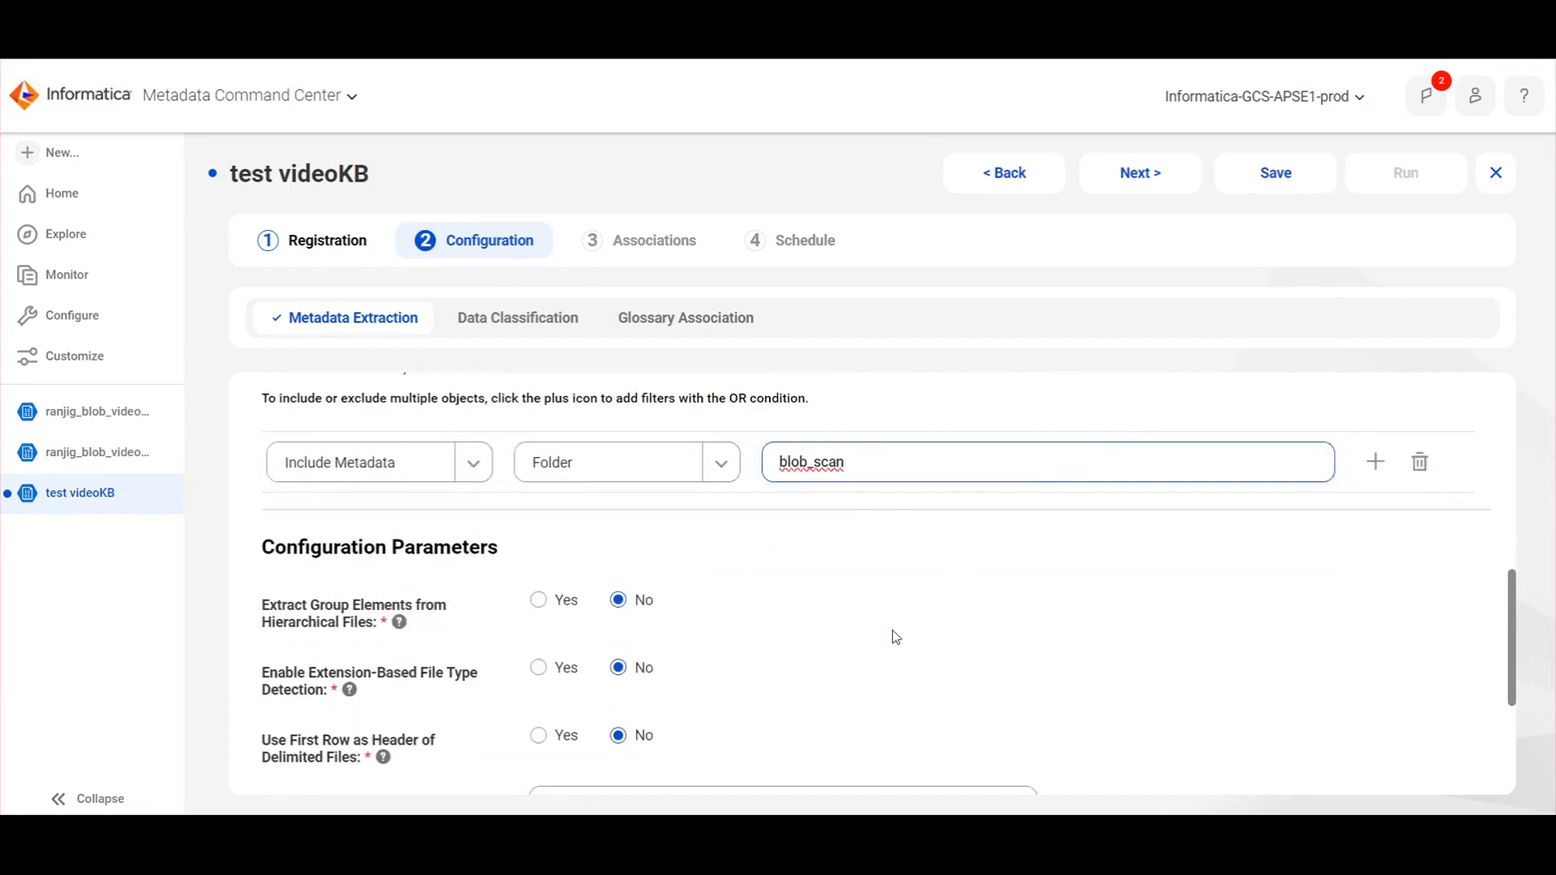
scroll(615, 643, "up", 6)
scroll(616, 642, "up", 2)
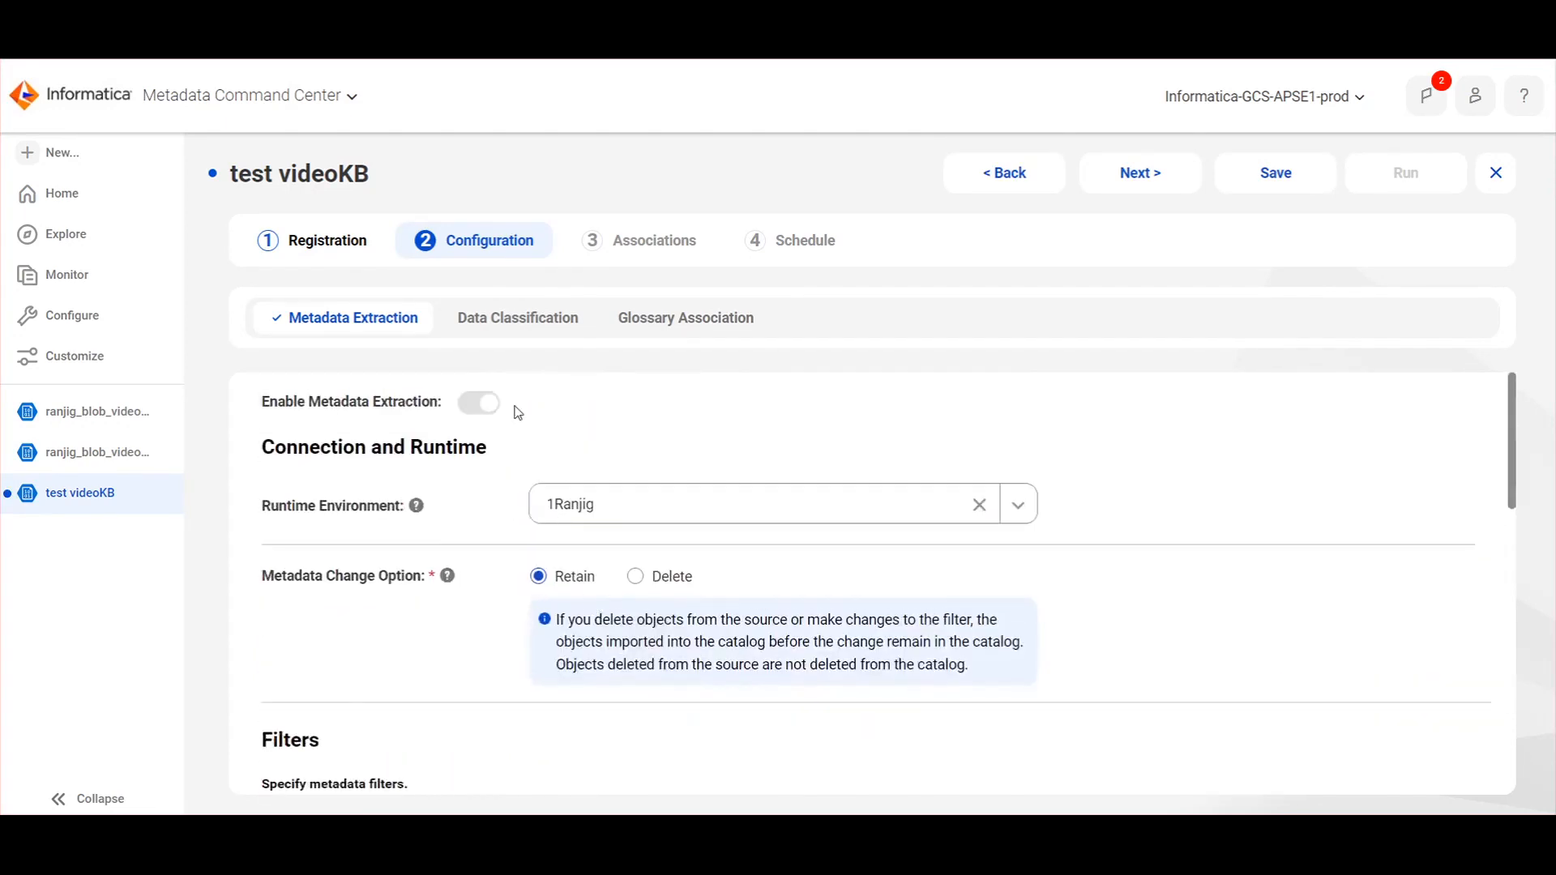
left_click(497, 332)
left_click(472, 402)
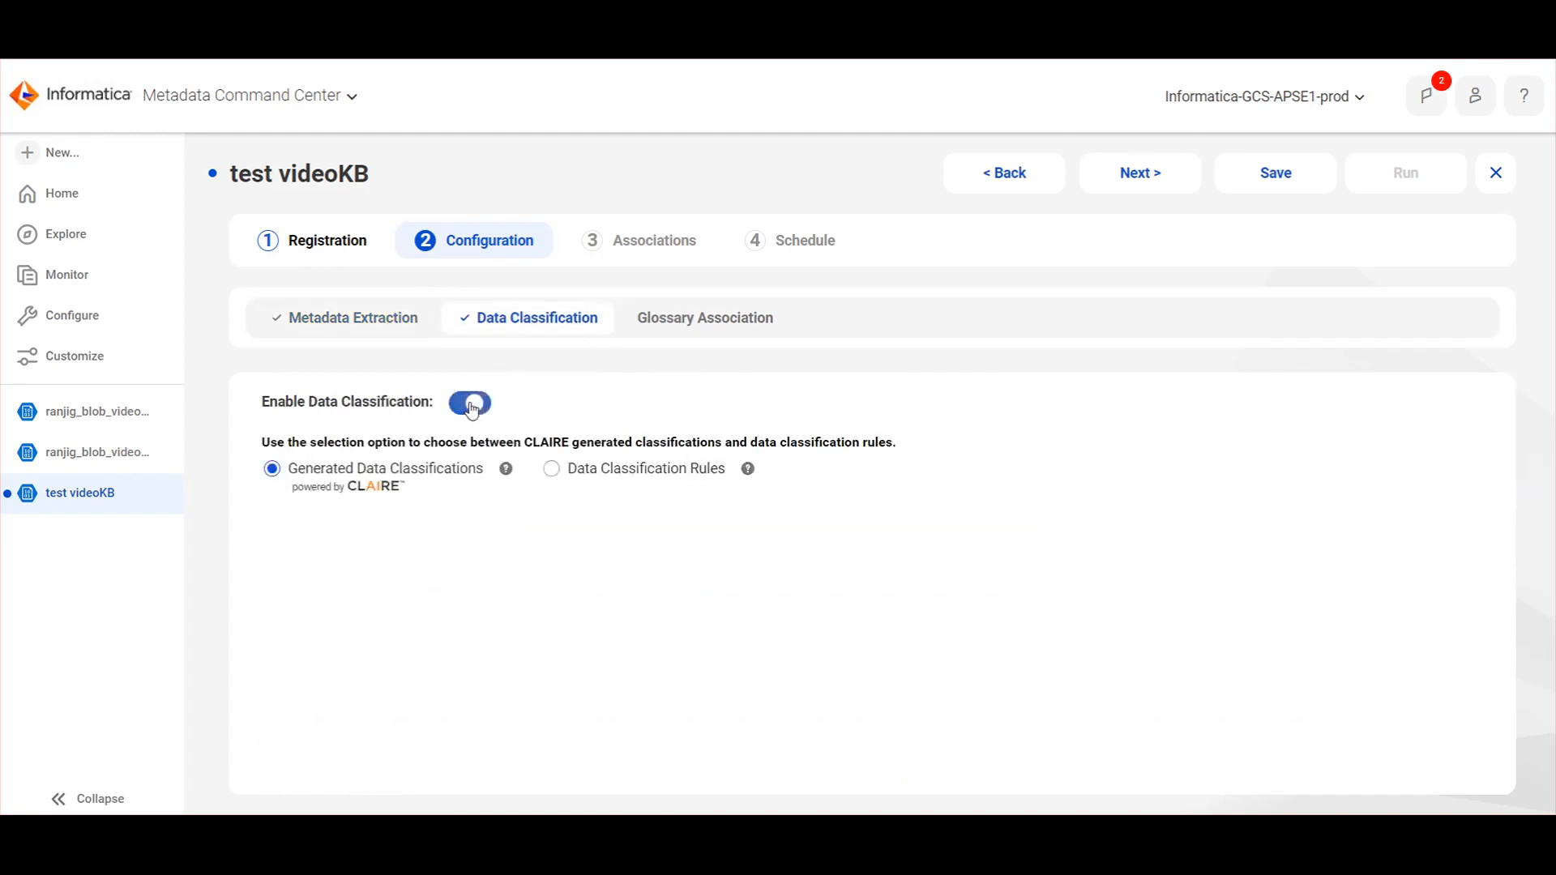
left_click(614, 482)
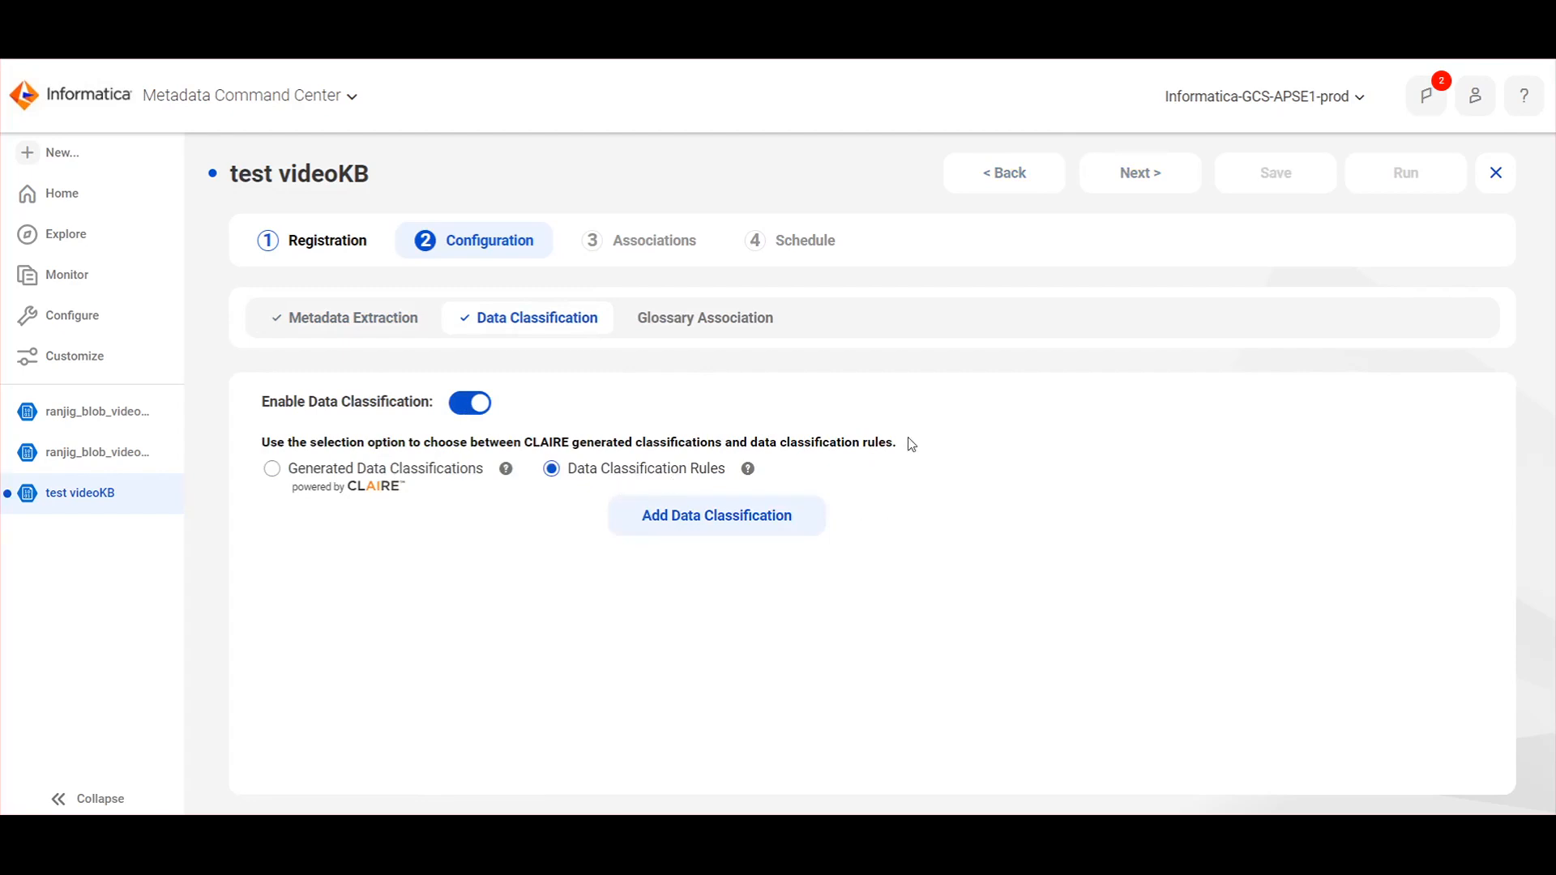
Step: Add the data classifications Address Line 1, AGE and First Name to the catalog source
left_click(729, 515)
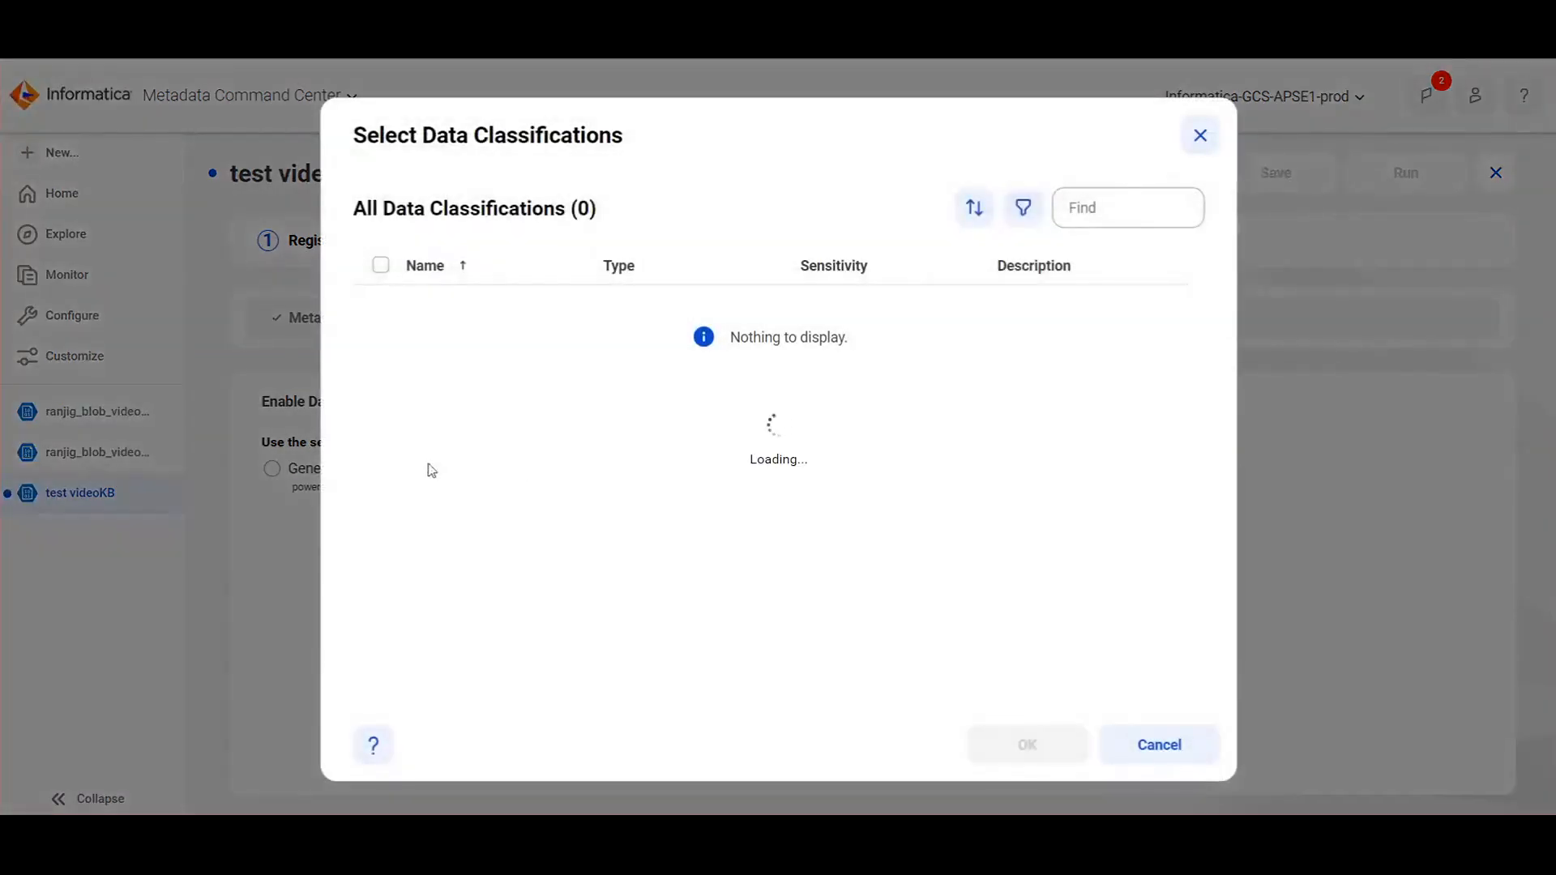
left_click(380, 393)
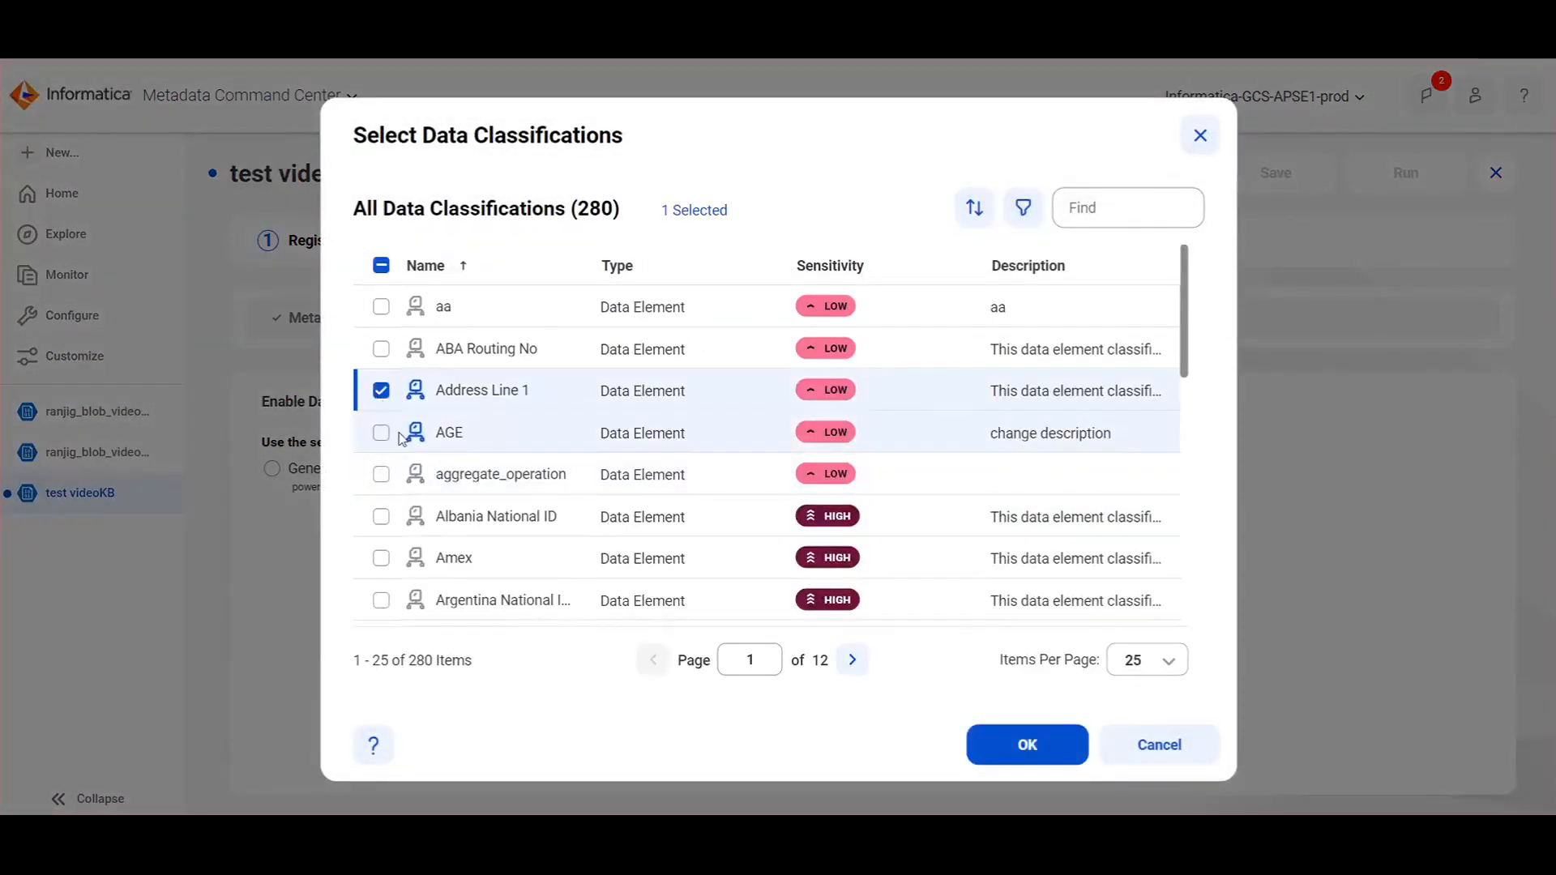
left_click(381, 433)
left_click(1102, 223)
type("name")
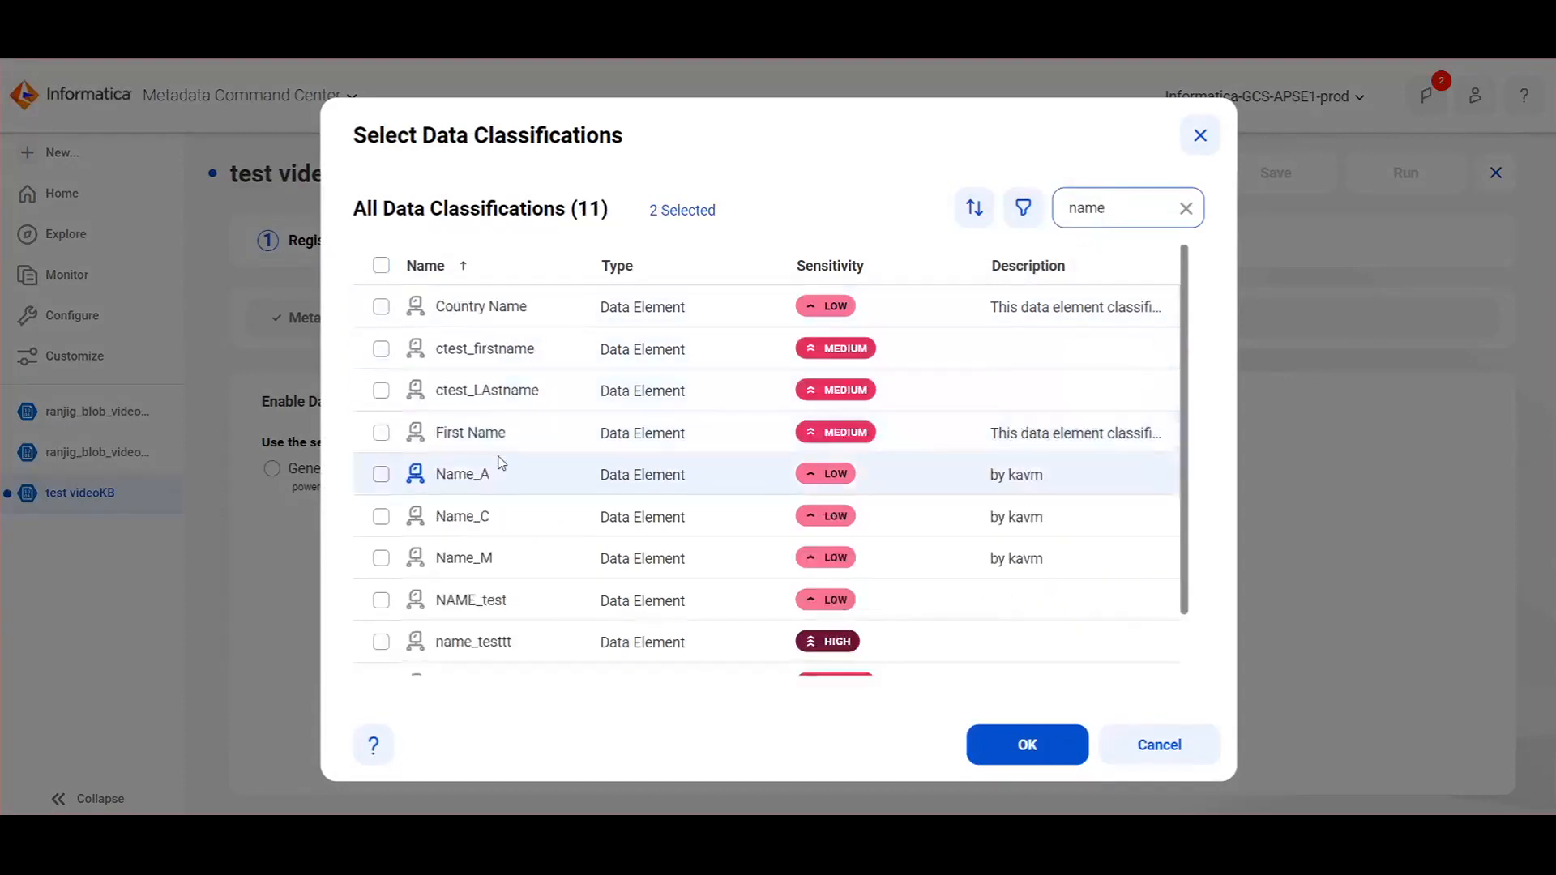
left_click(485, 437)
left_click(1033, 751)
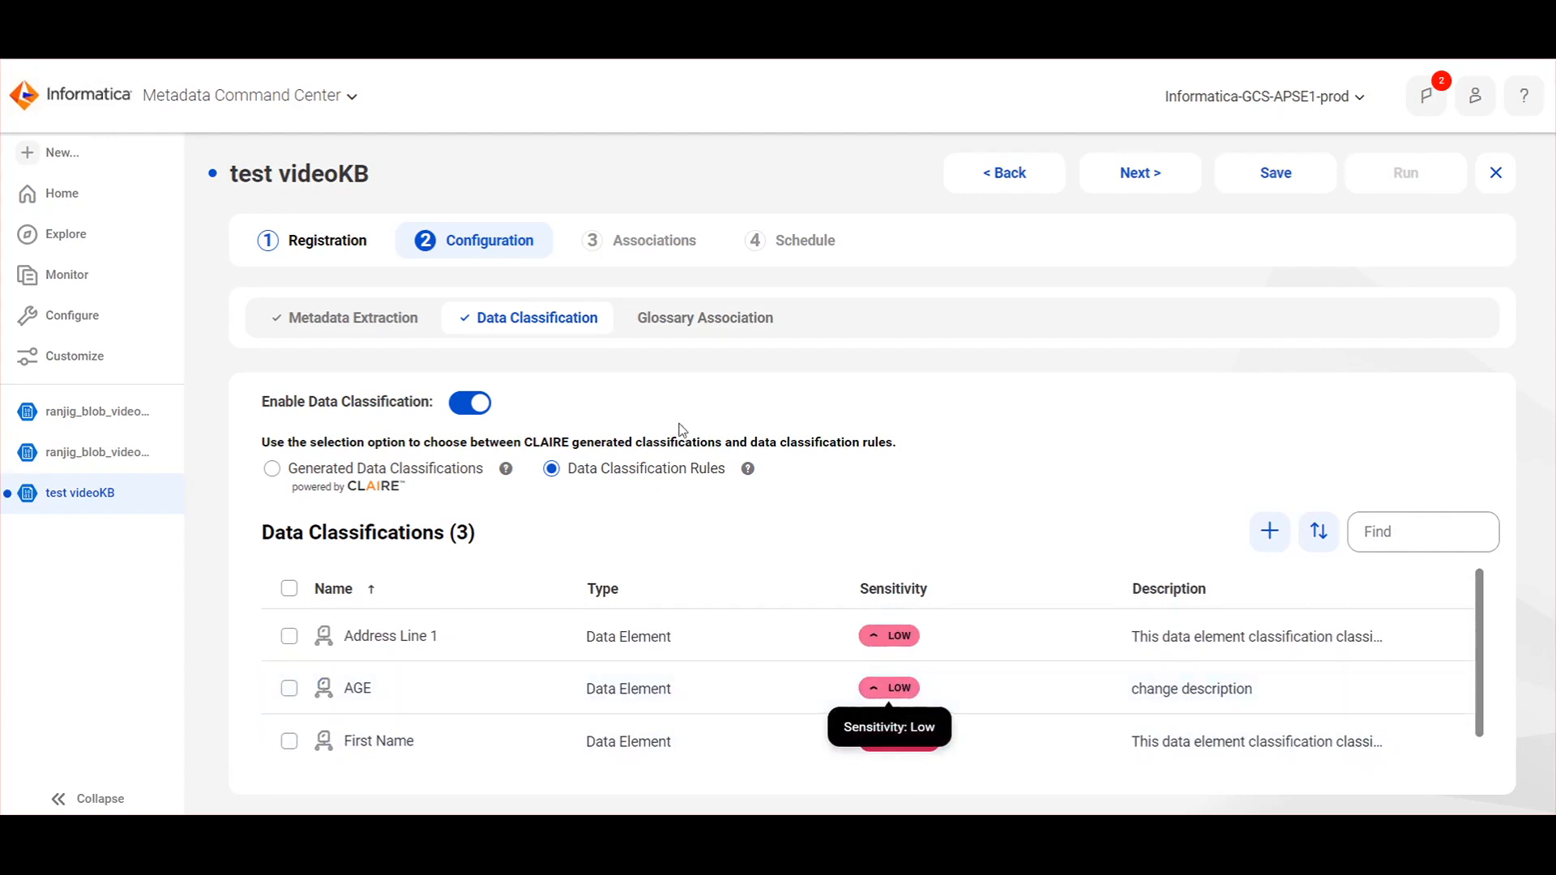
Step: Enable glossary association with auto-acceptance at an 80% confidence score threshold, and try to save the catalog source
left_click(696, 322)
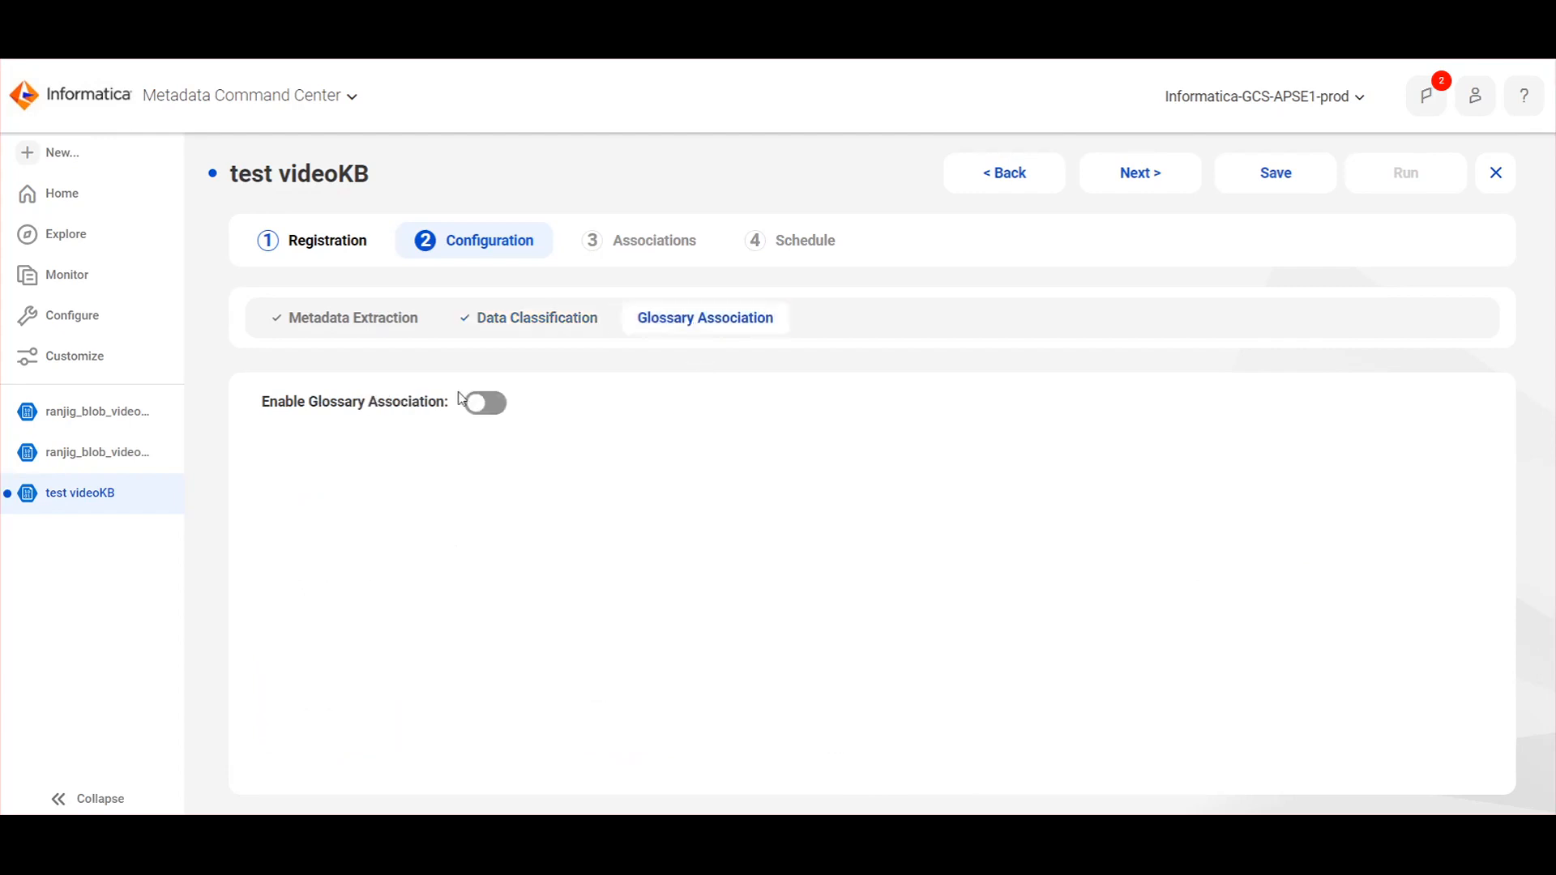
left_click(478, 402)
left_click_drag(935, 456, 901, 464)
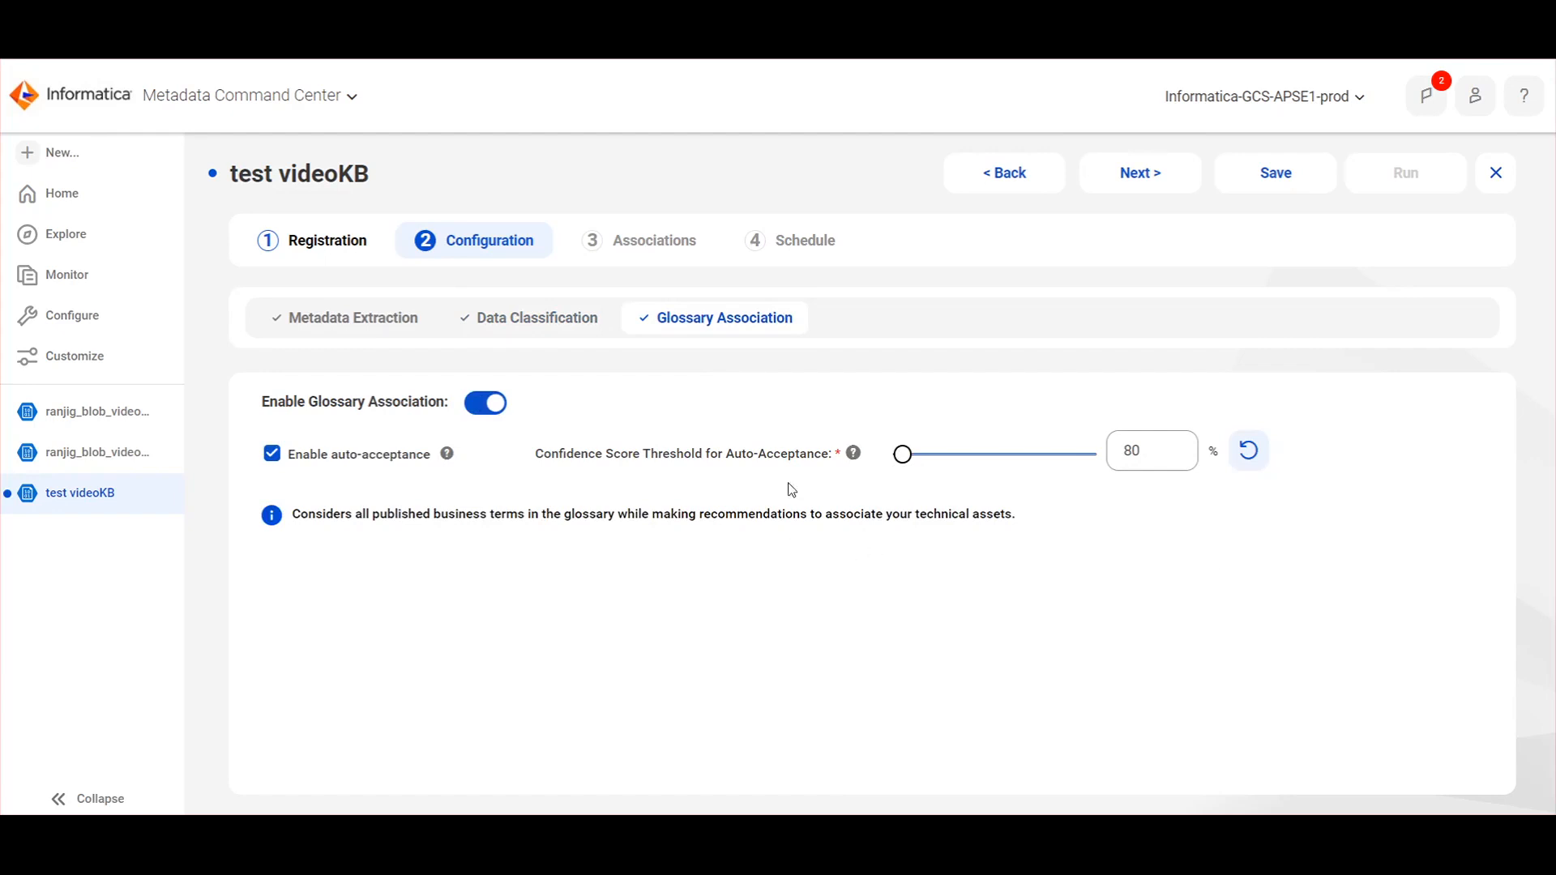
left_click(1275, 175)
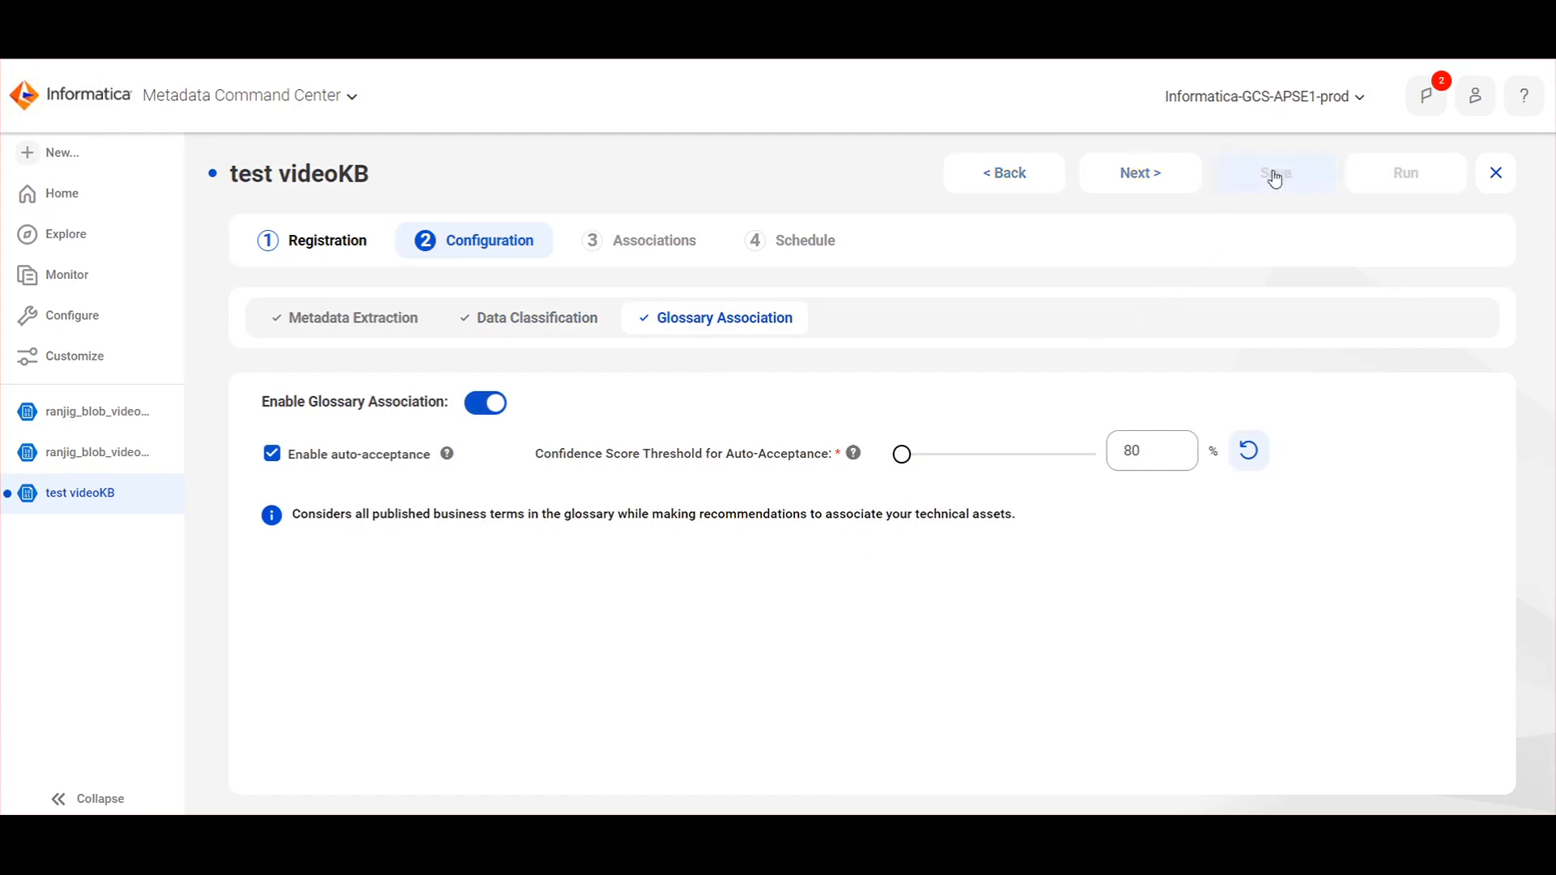
Step: Rename the catalog source to "test videoKB blob storage" in its registration details
left_click(334, 247)
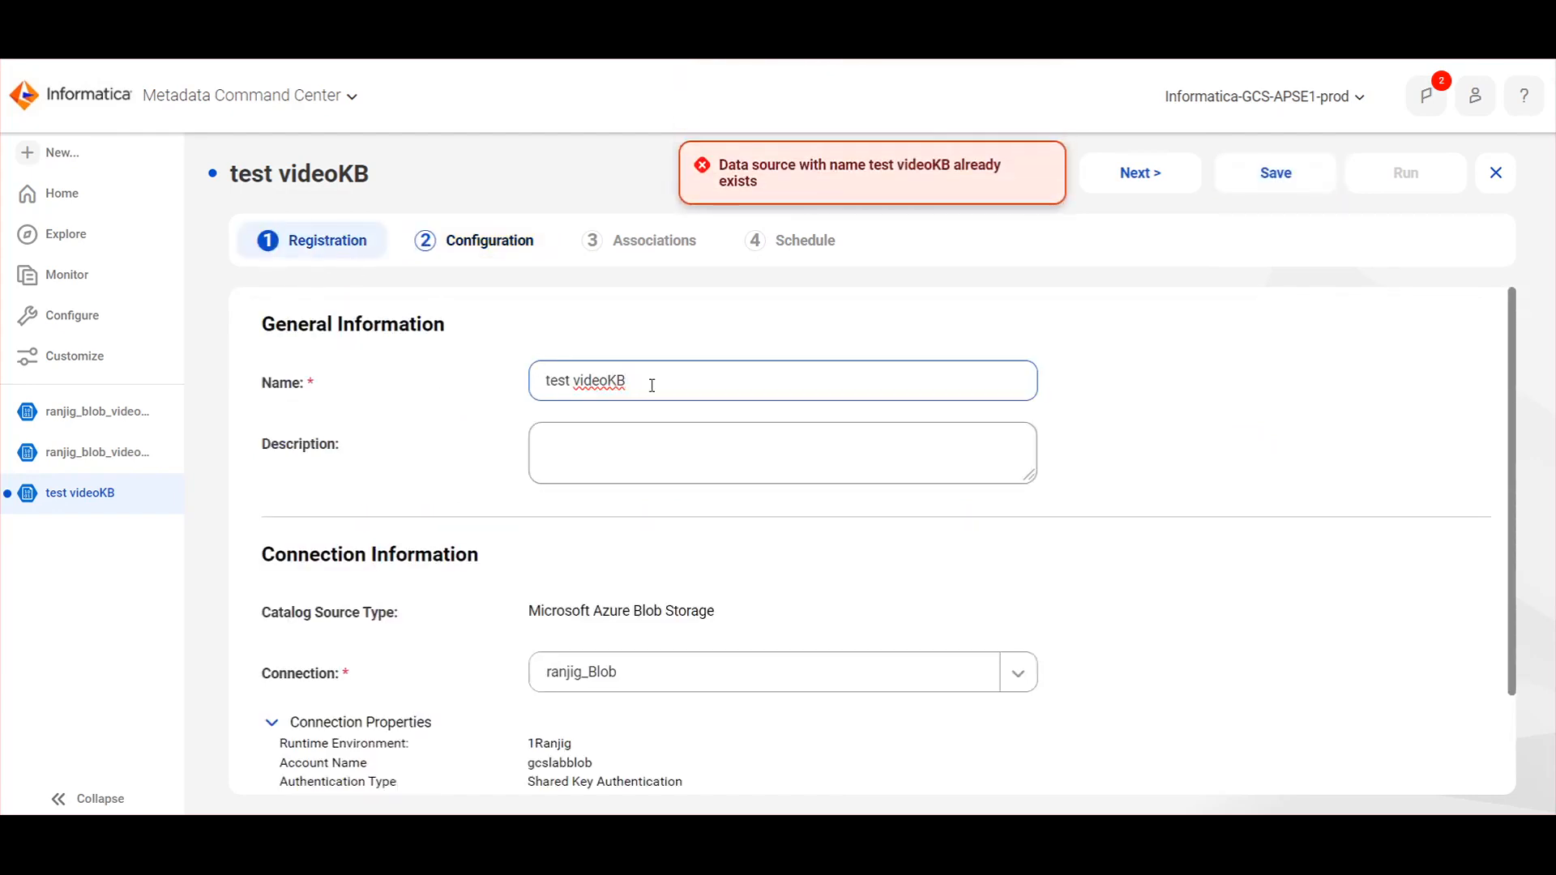
type("blob s")
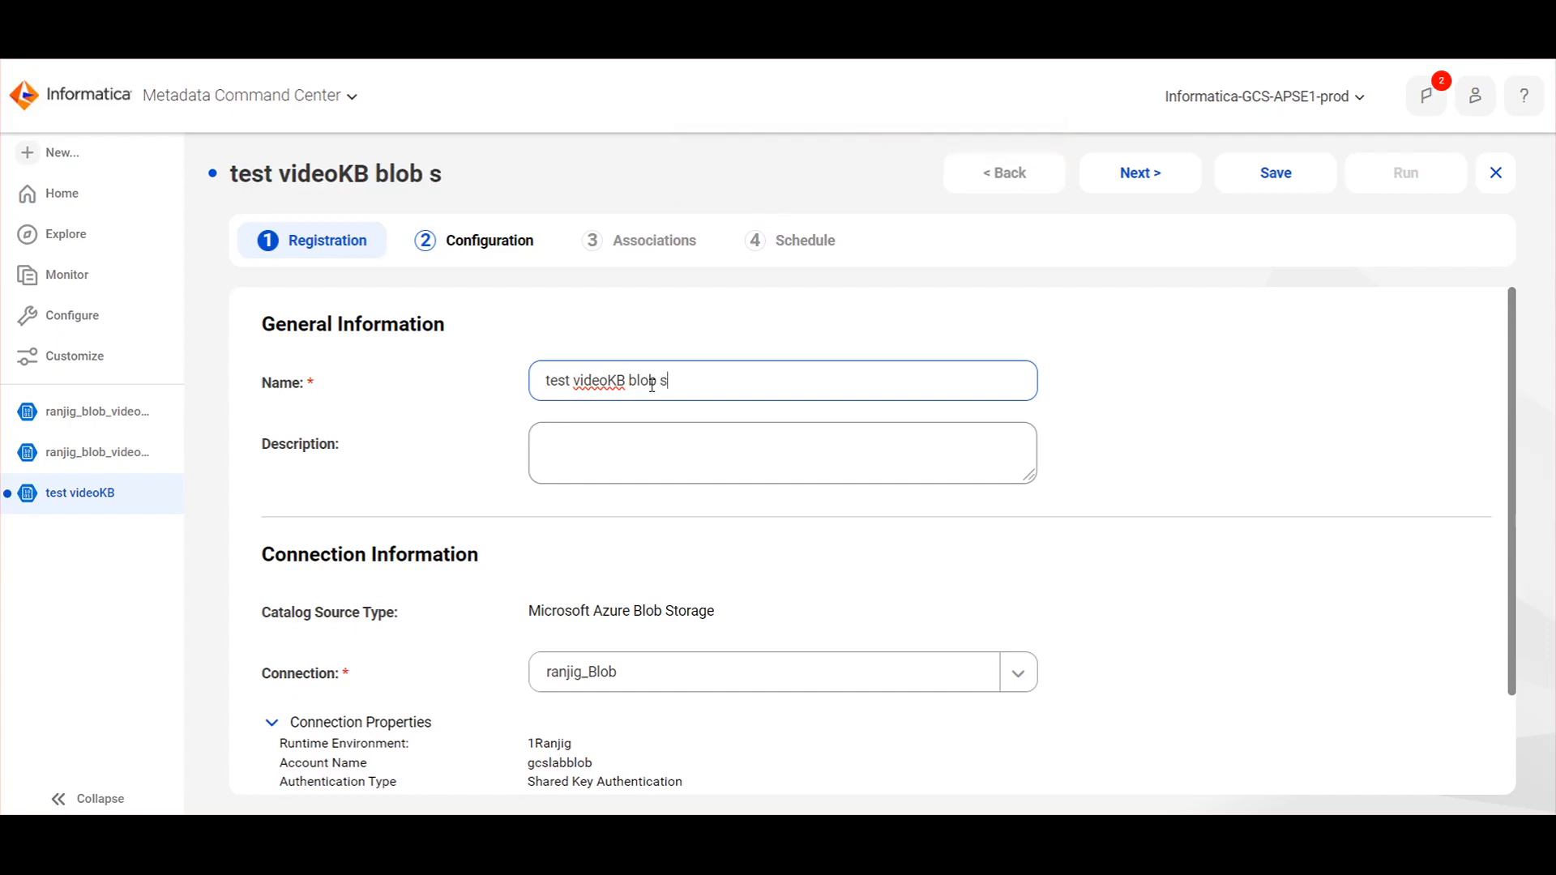
type("torage")
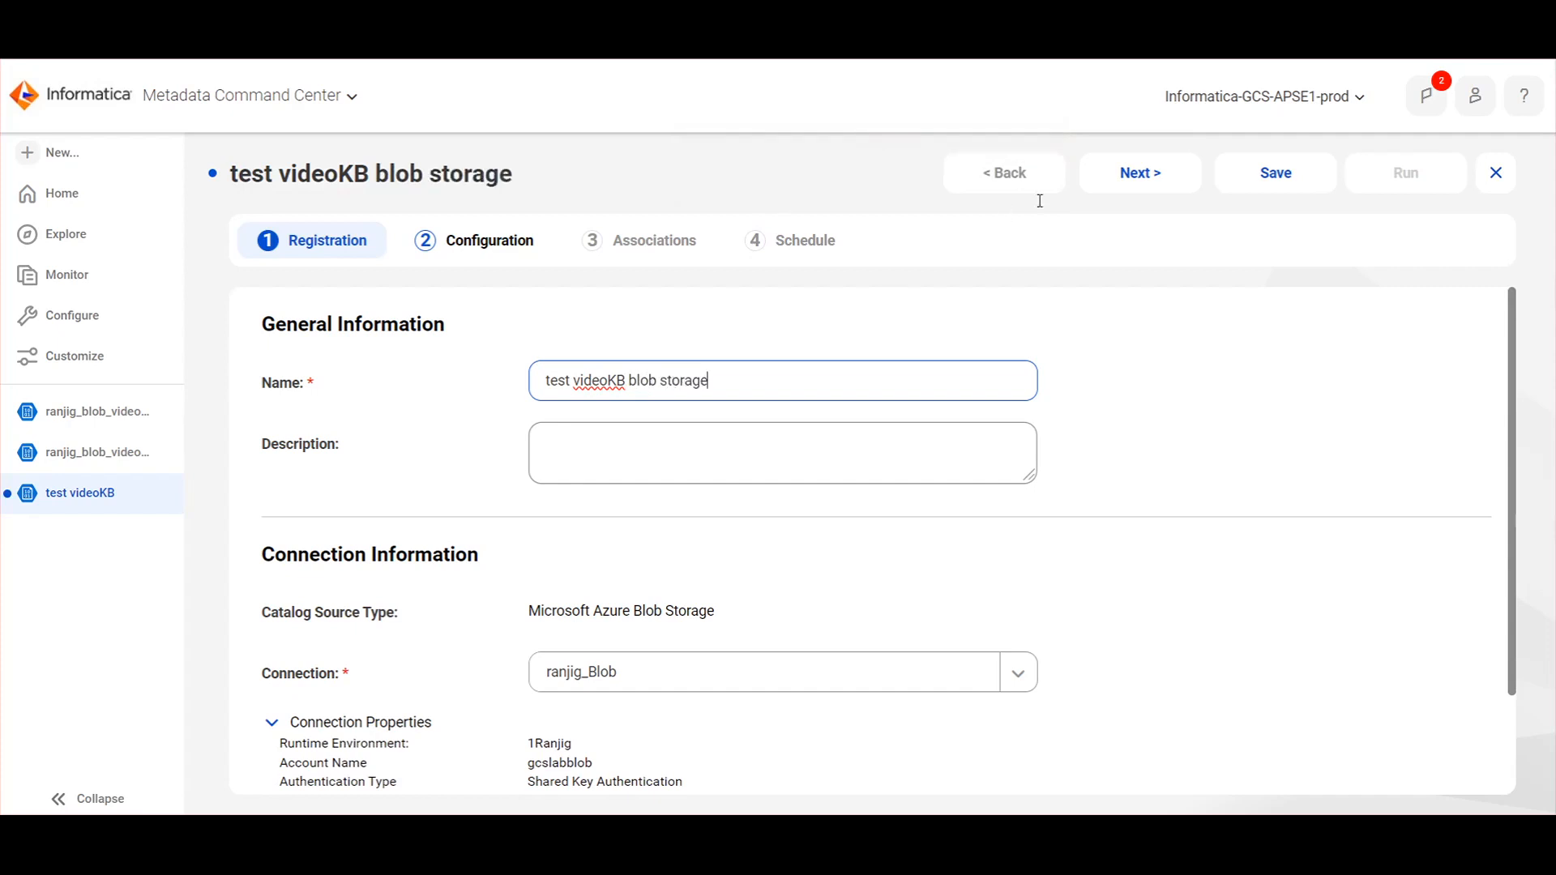
Step: Save the renamed catalog source and run it
left_click(1261, 191)
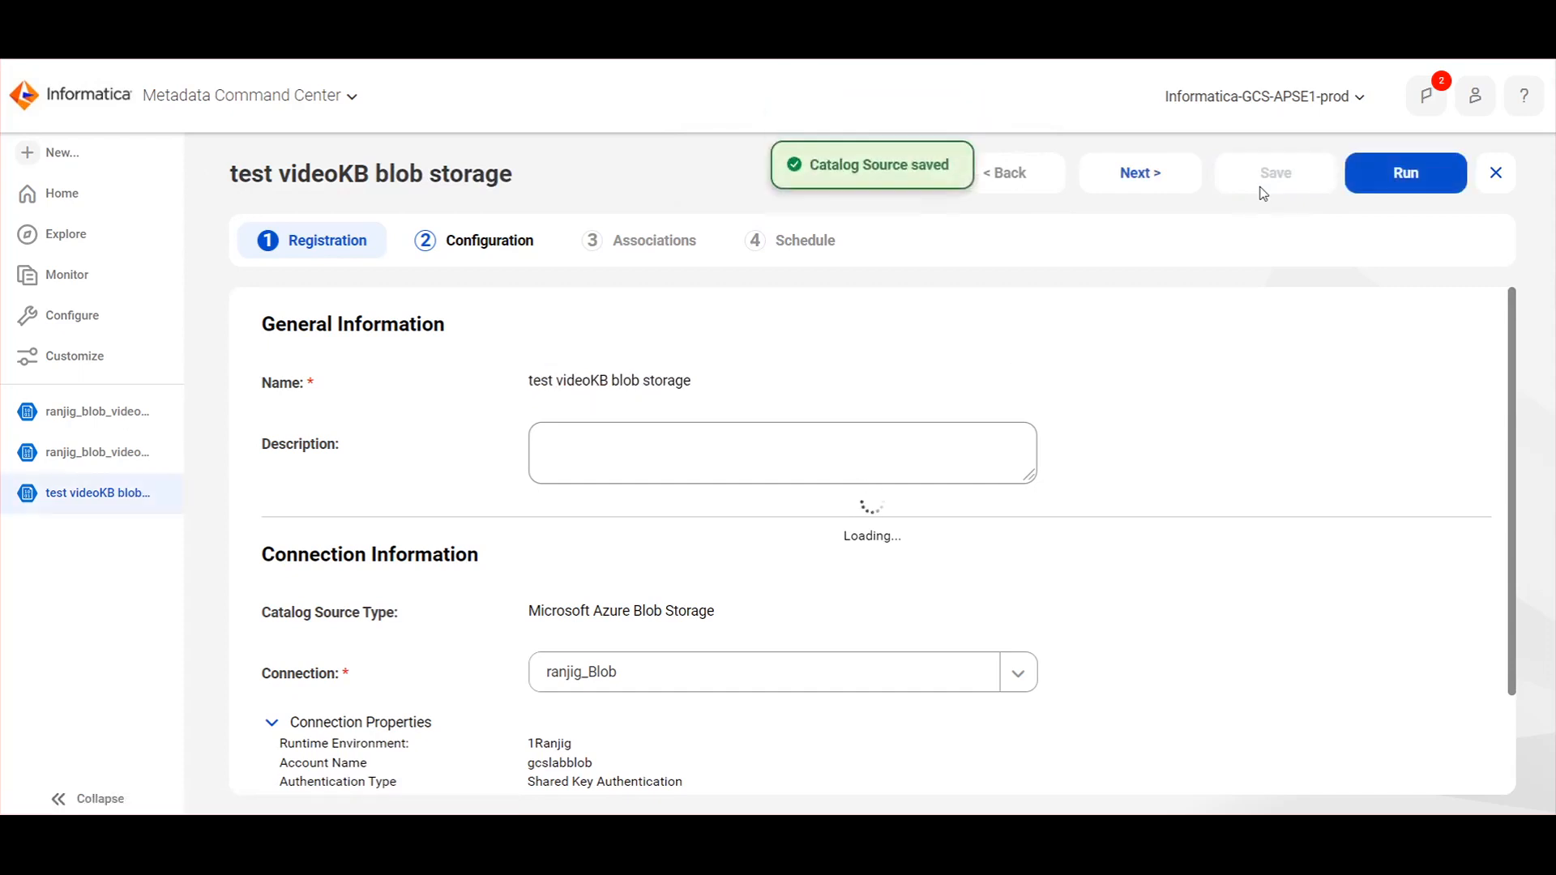
left_click(1406, 176)
left_click(922, 671)
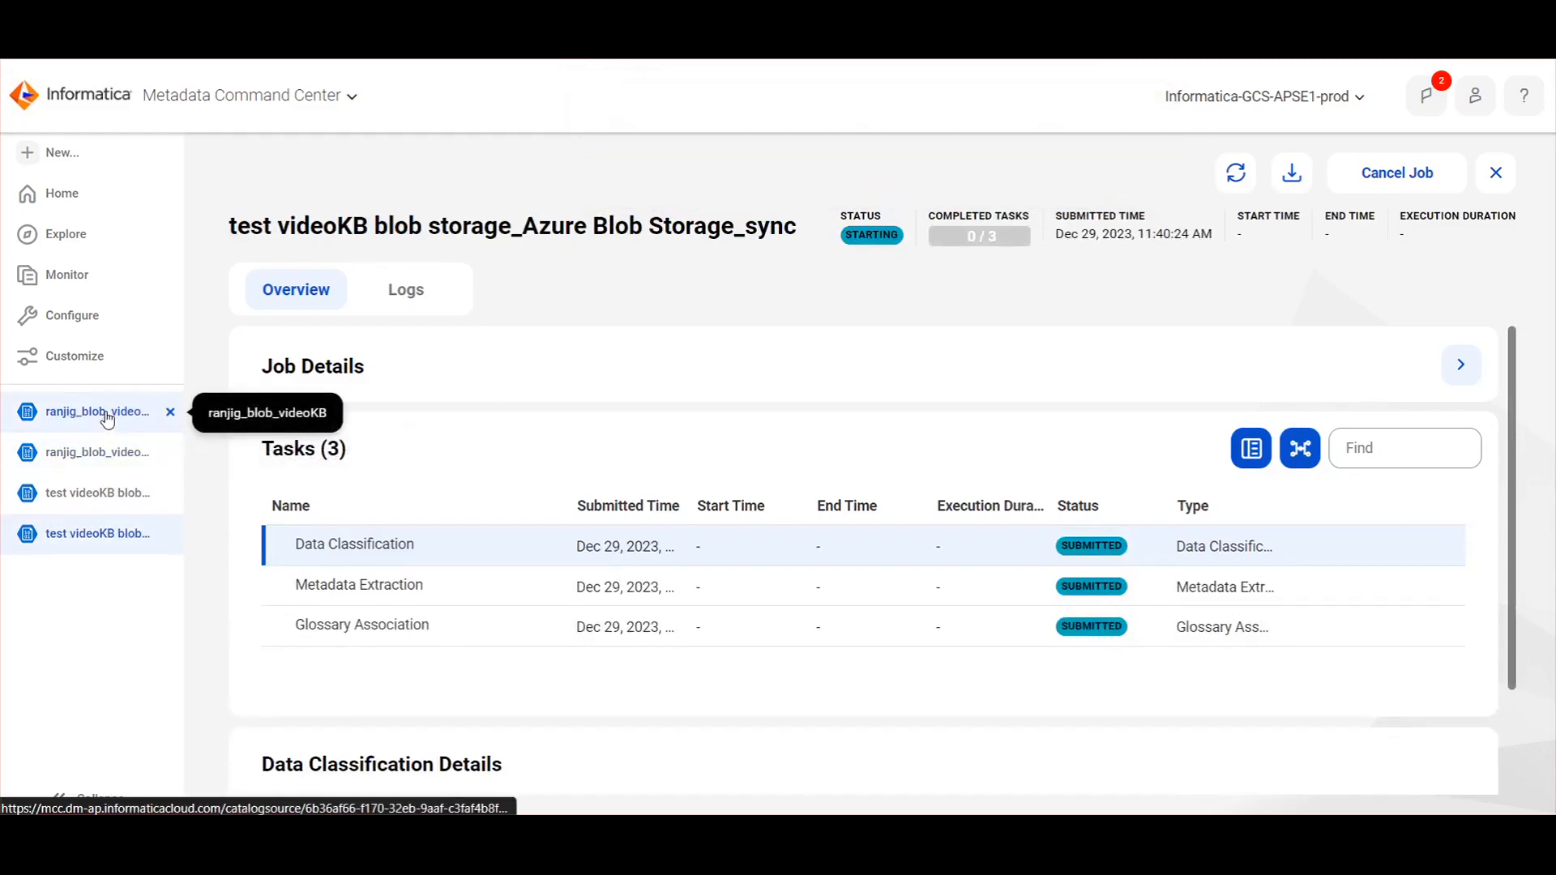
Step: Review the ranjig_blob_videoKB catalog source's registration details, metadata extraction filters, data classification rules and glossary association settings
left_click(106, 414)
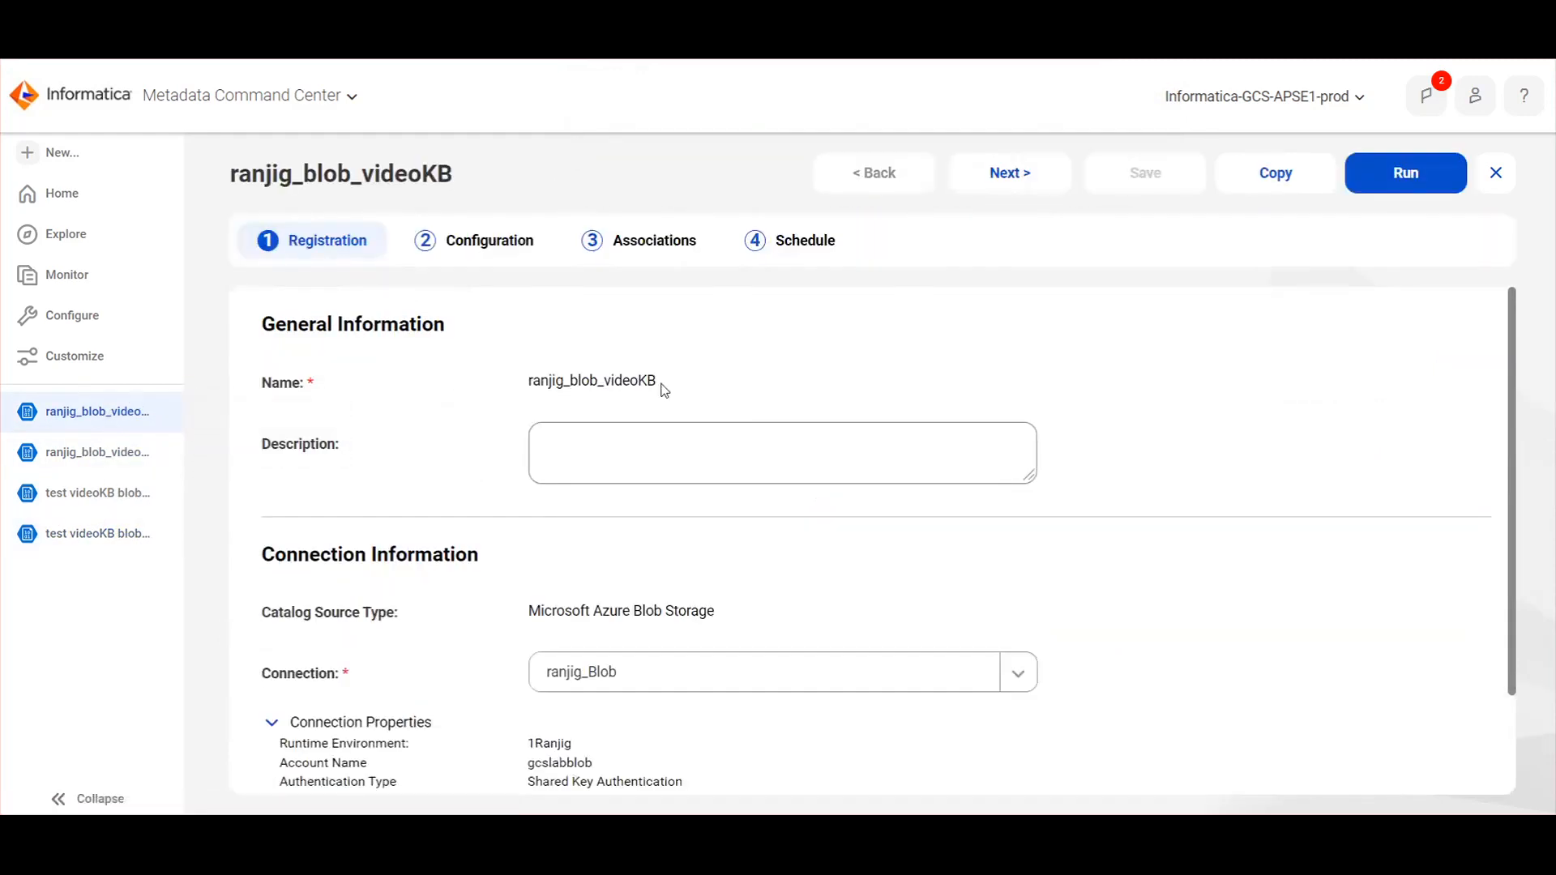
scroll(664, 390, "down", 2)
scroll(417, 574, "up", 2)
left_click(448, 253)
scroll(629, 385, "down", 3)
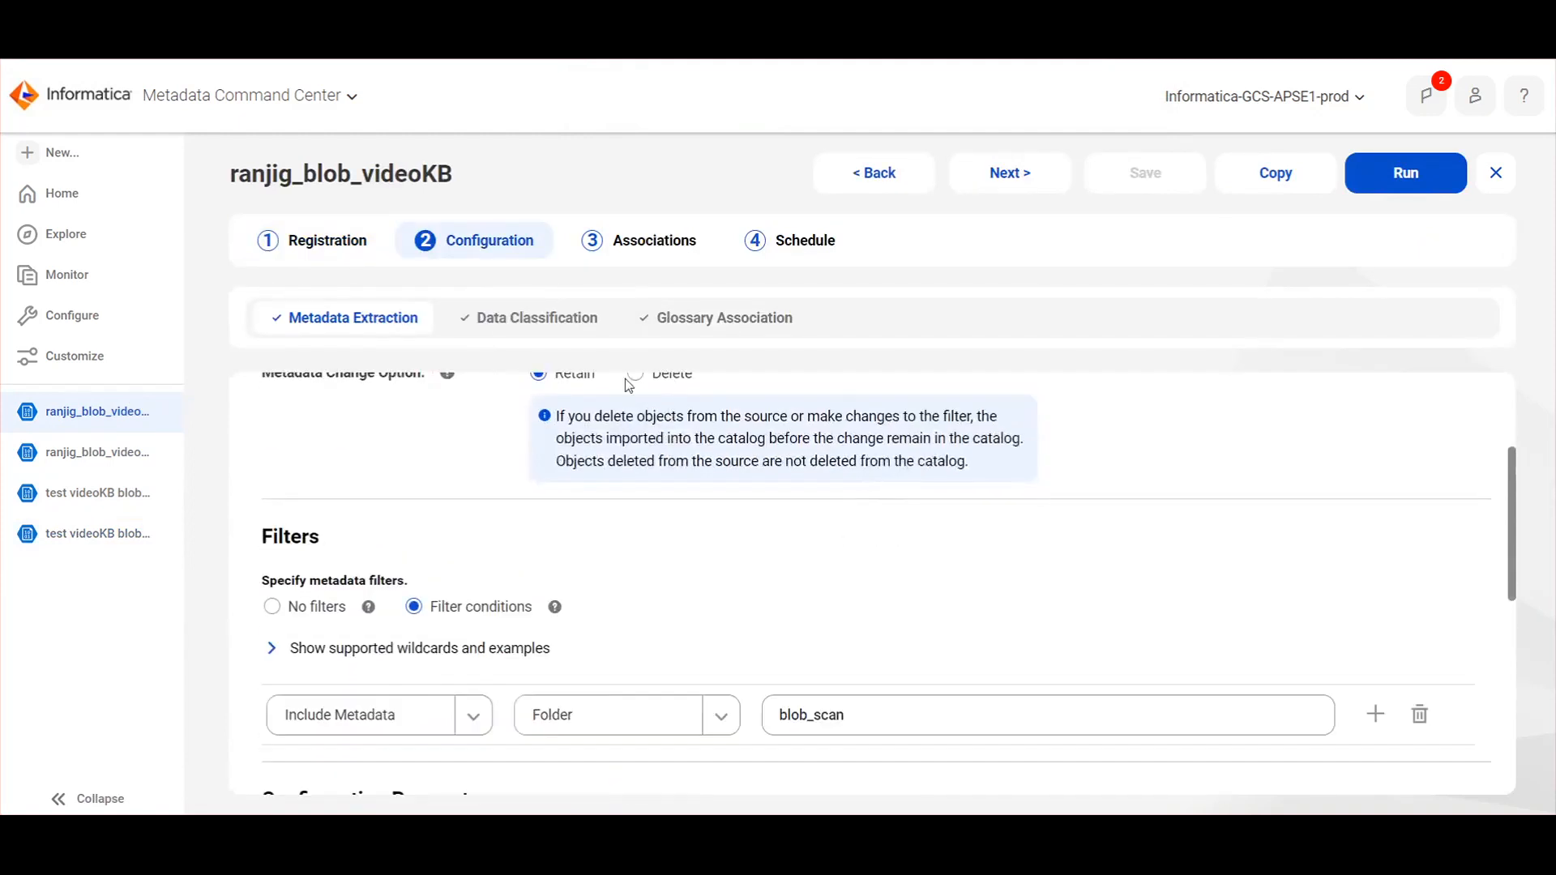
left_click(542, 336)
scroll(814, 632, "down", 1)
scroll(817, 640, "up", 1)
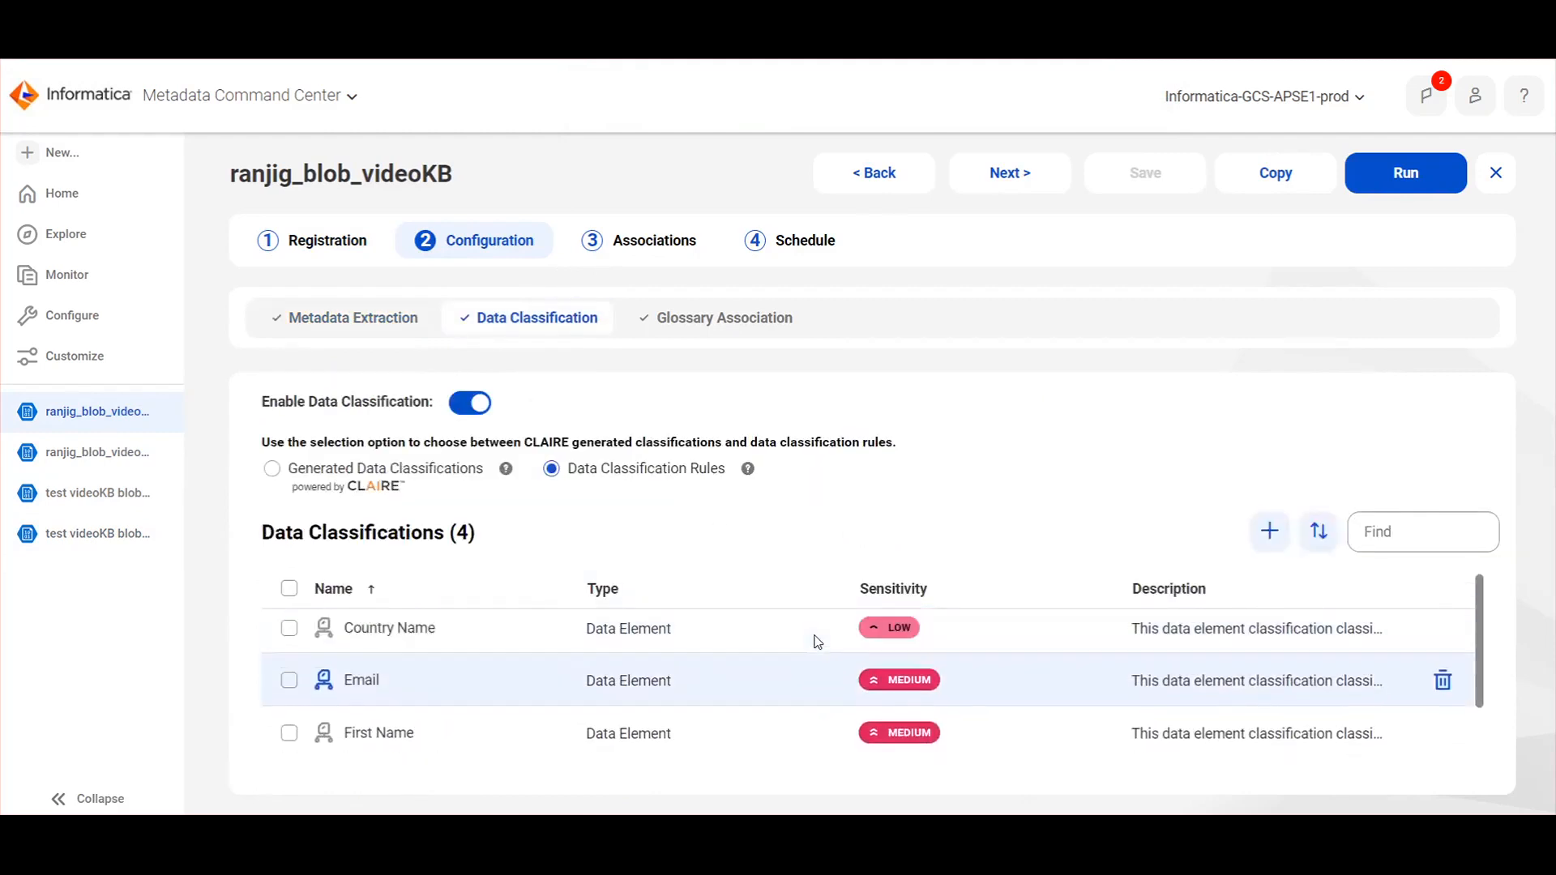
left_click(713, 319)
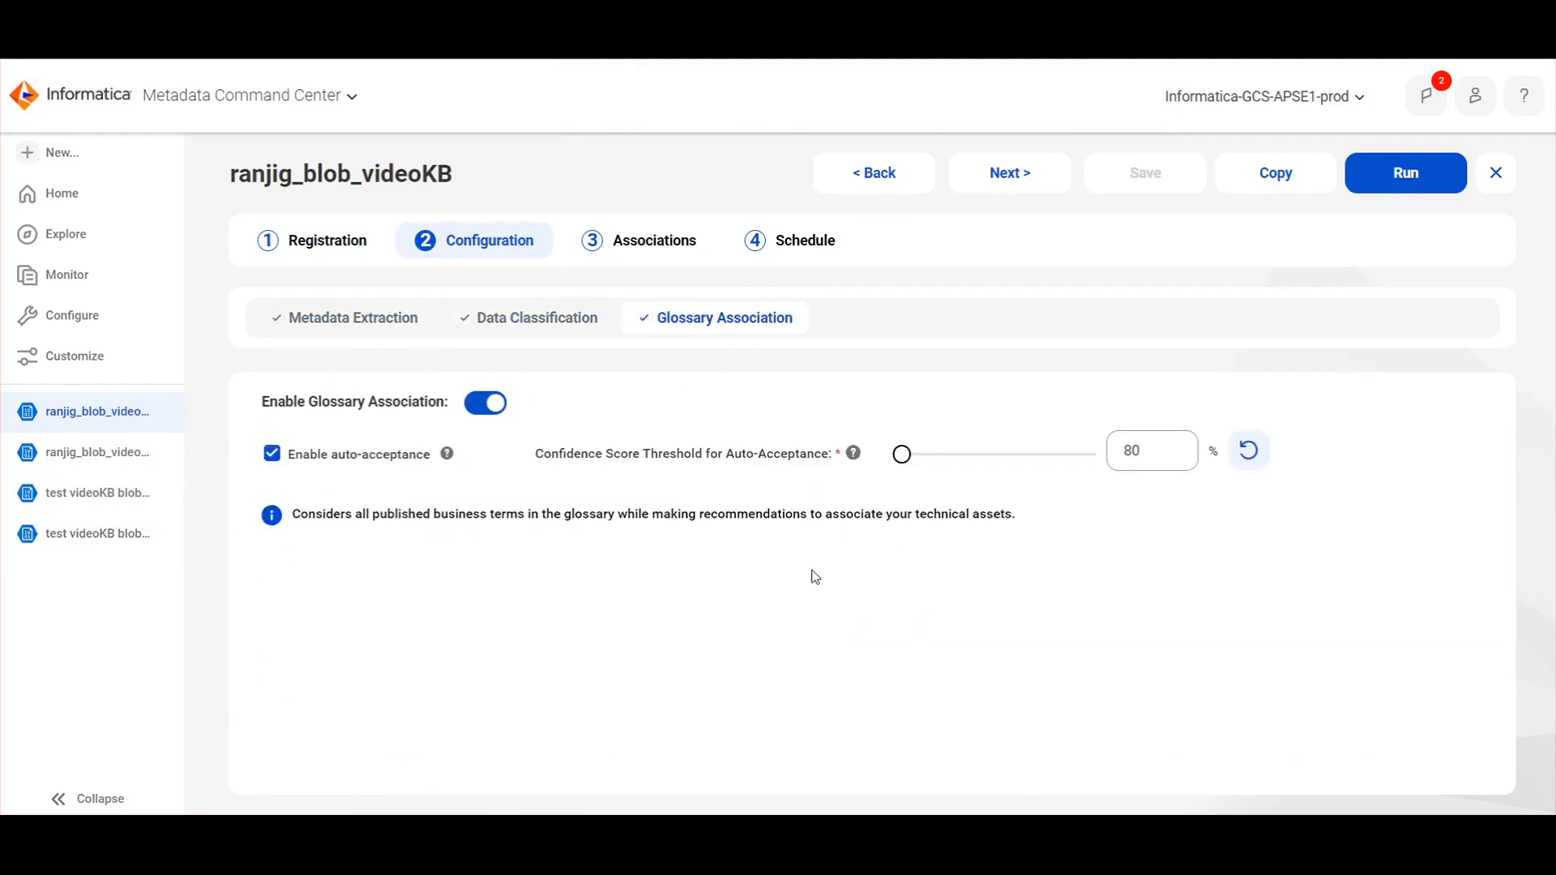
Step: Open the ranjig_blob_videoKB job overview and copy the catalog source name from the job title
left_click(103, 458)
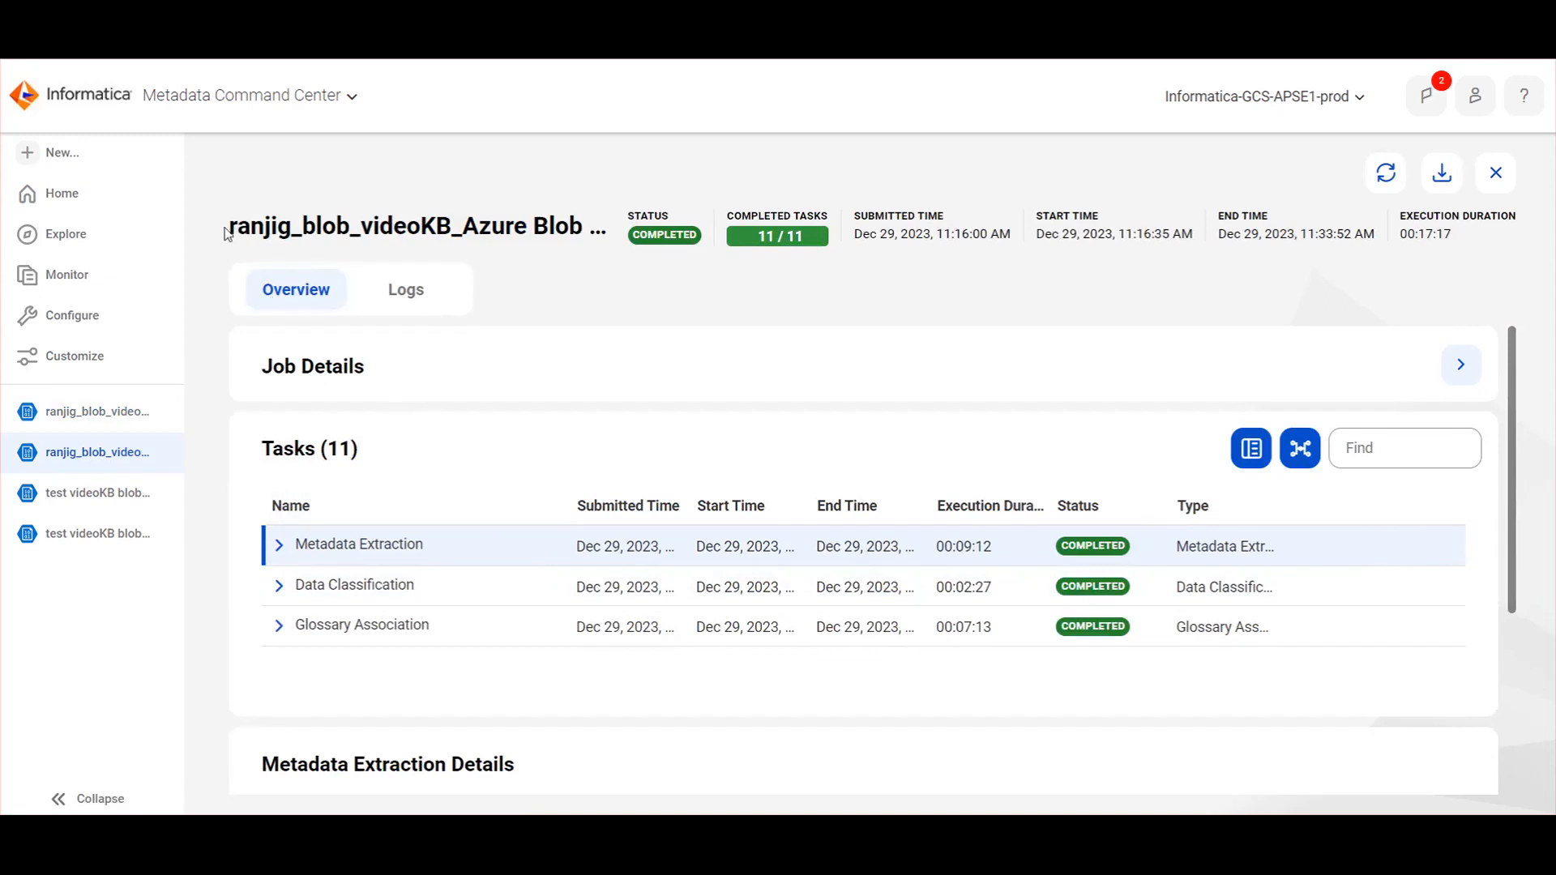
left_click_drag(228, 234, 453, 236)
key("ctrl+c")
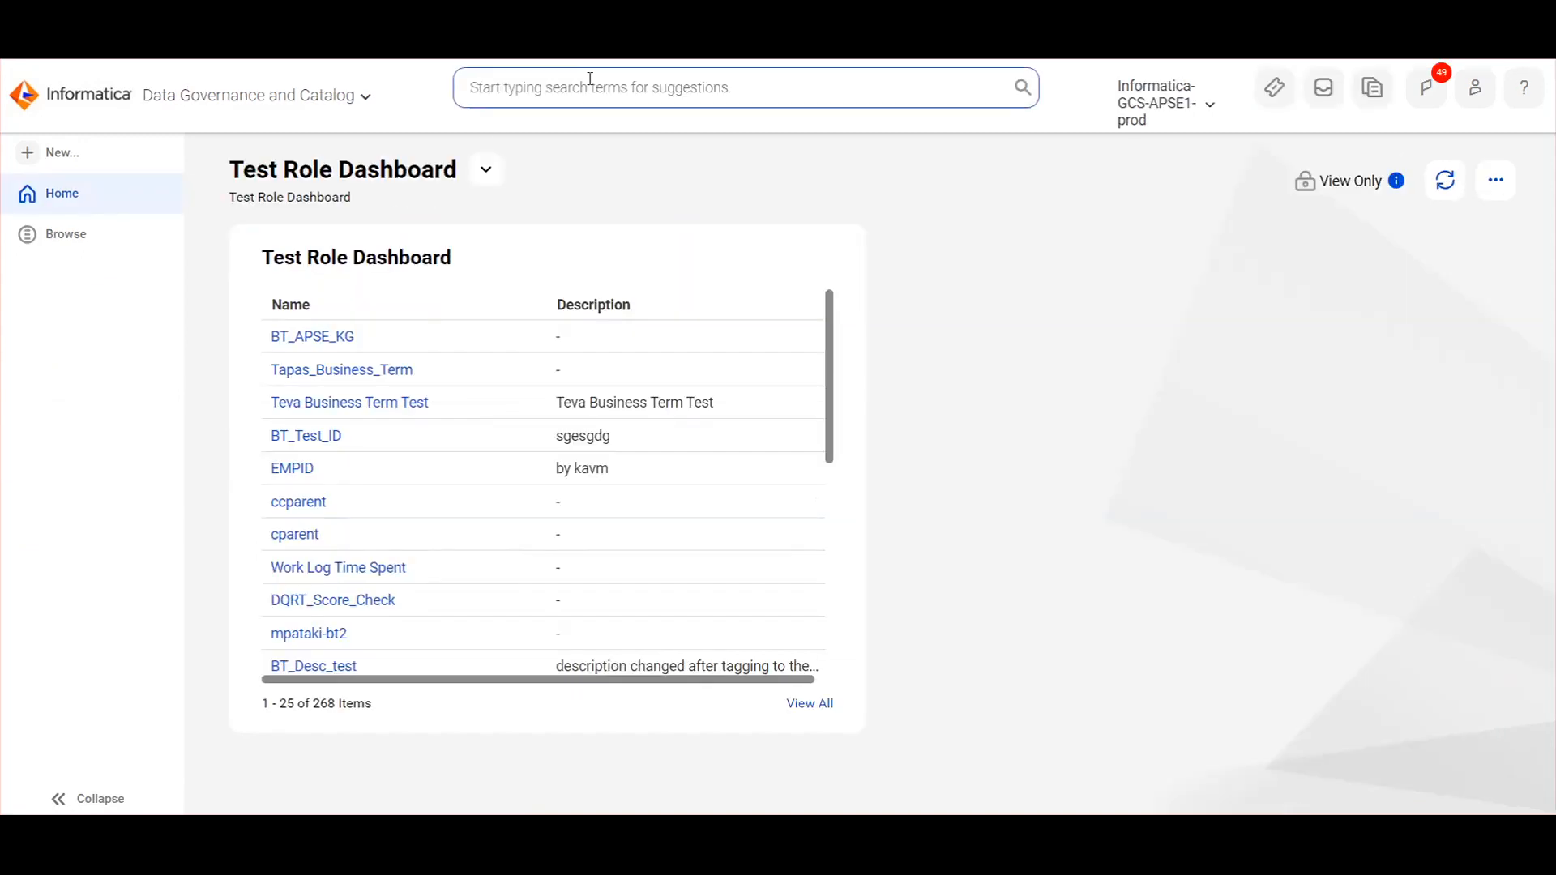
Step: Switch to Data Governance and Catalog, search for ranjig_blob_videoKB and open the matching catalog source
left_click(591, 81)
key("ctrl+v")
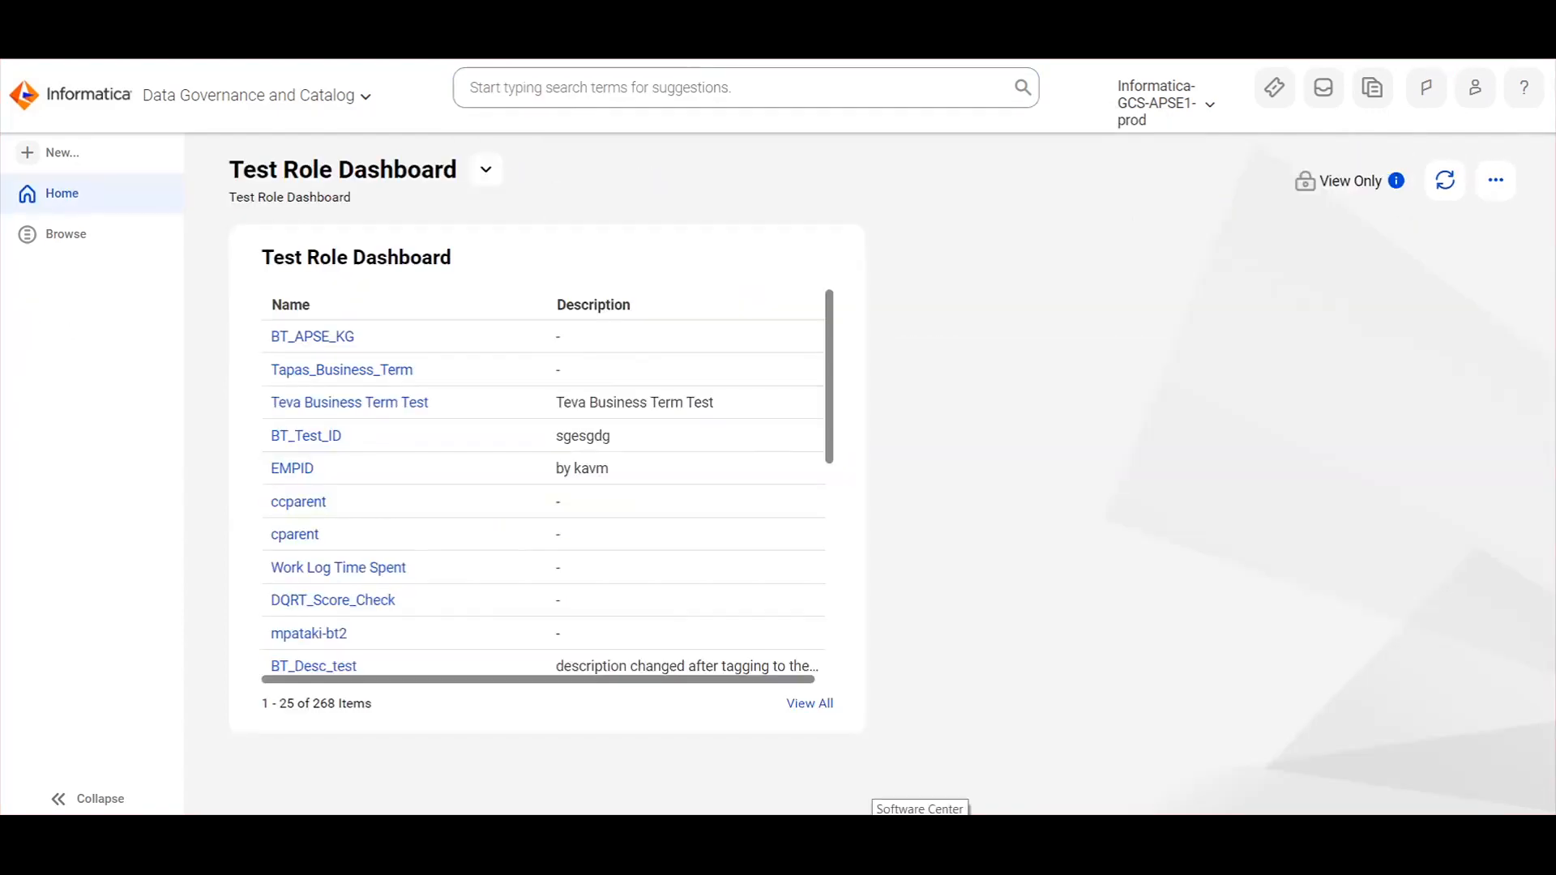
left_click(670, 89)
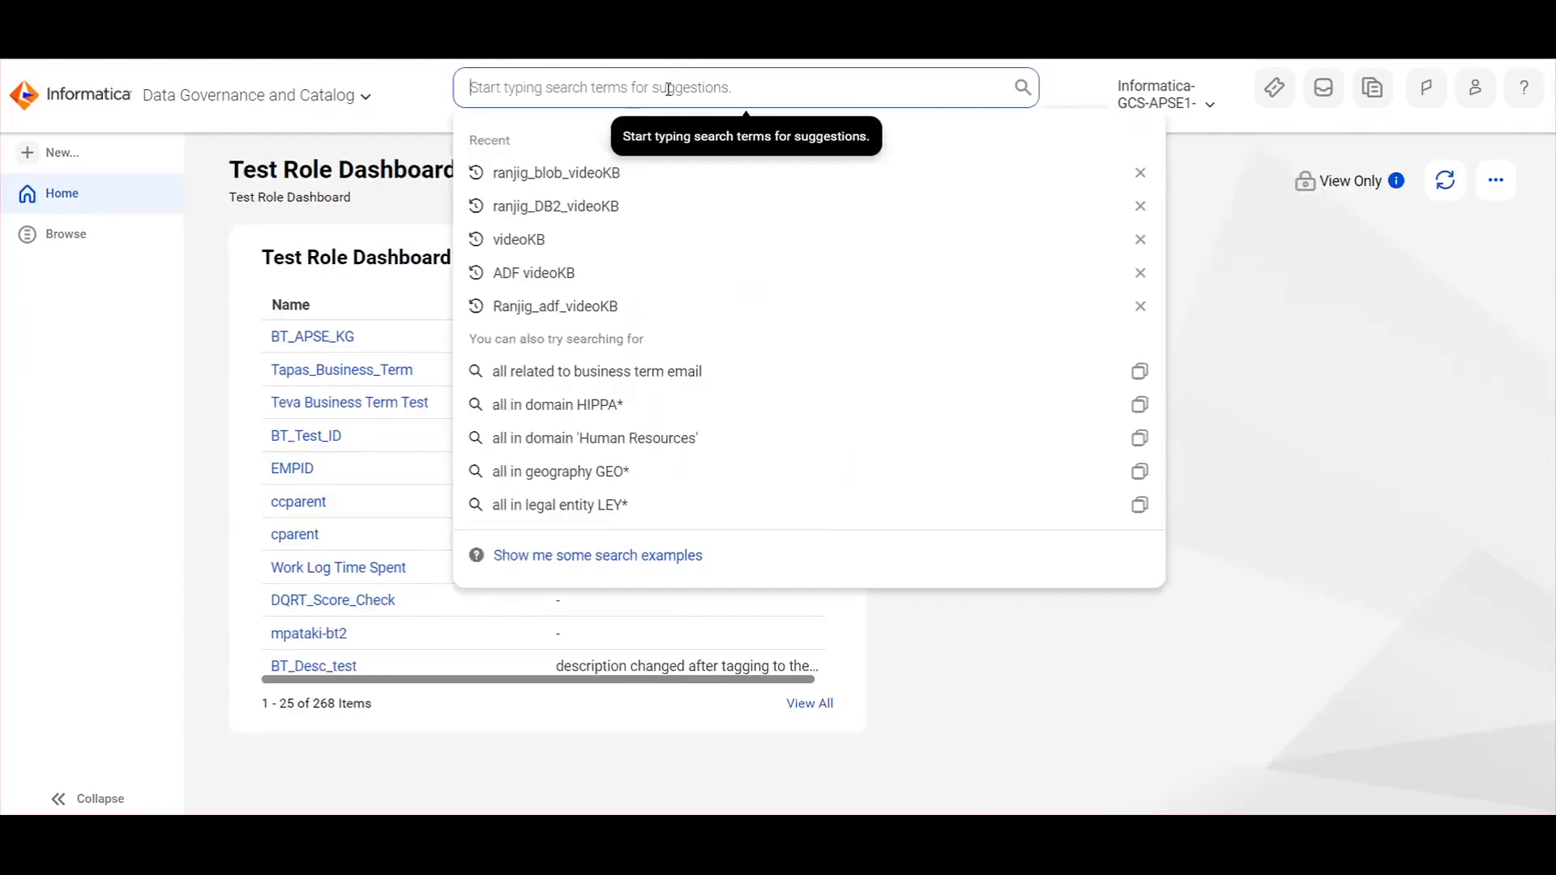
left_click(559, 180)
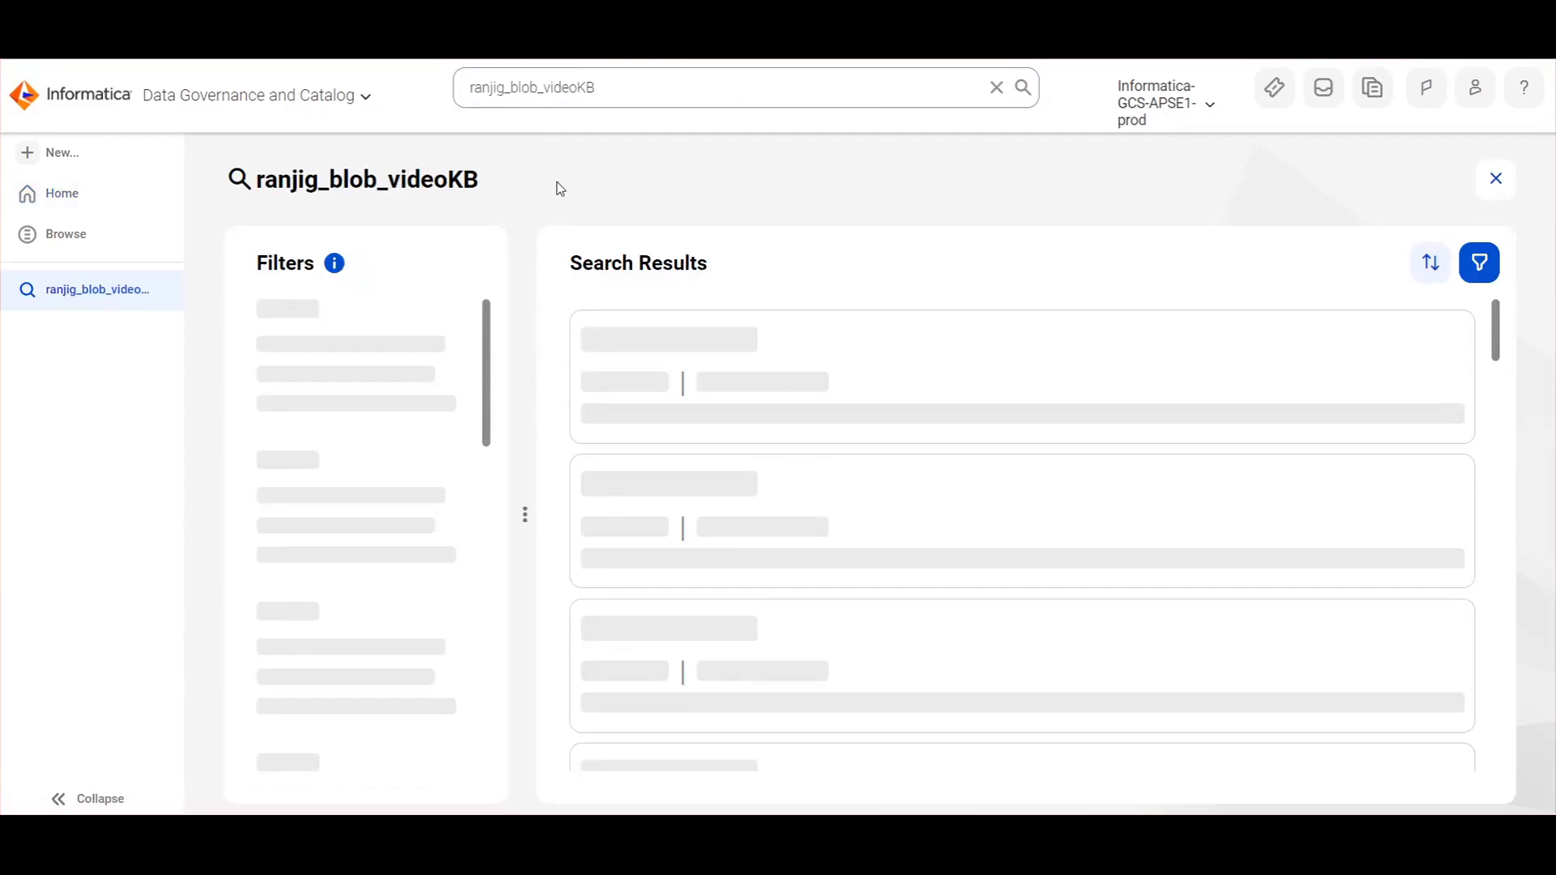
left_click(644, 342)
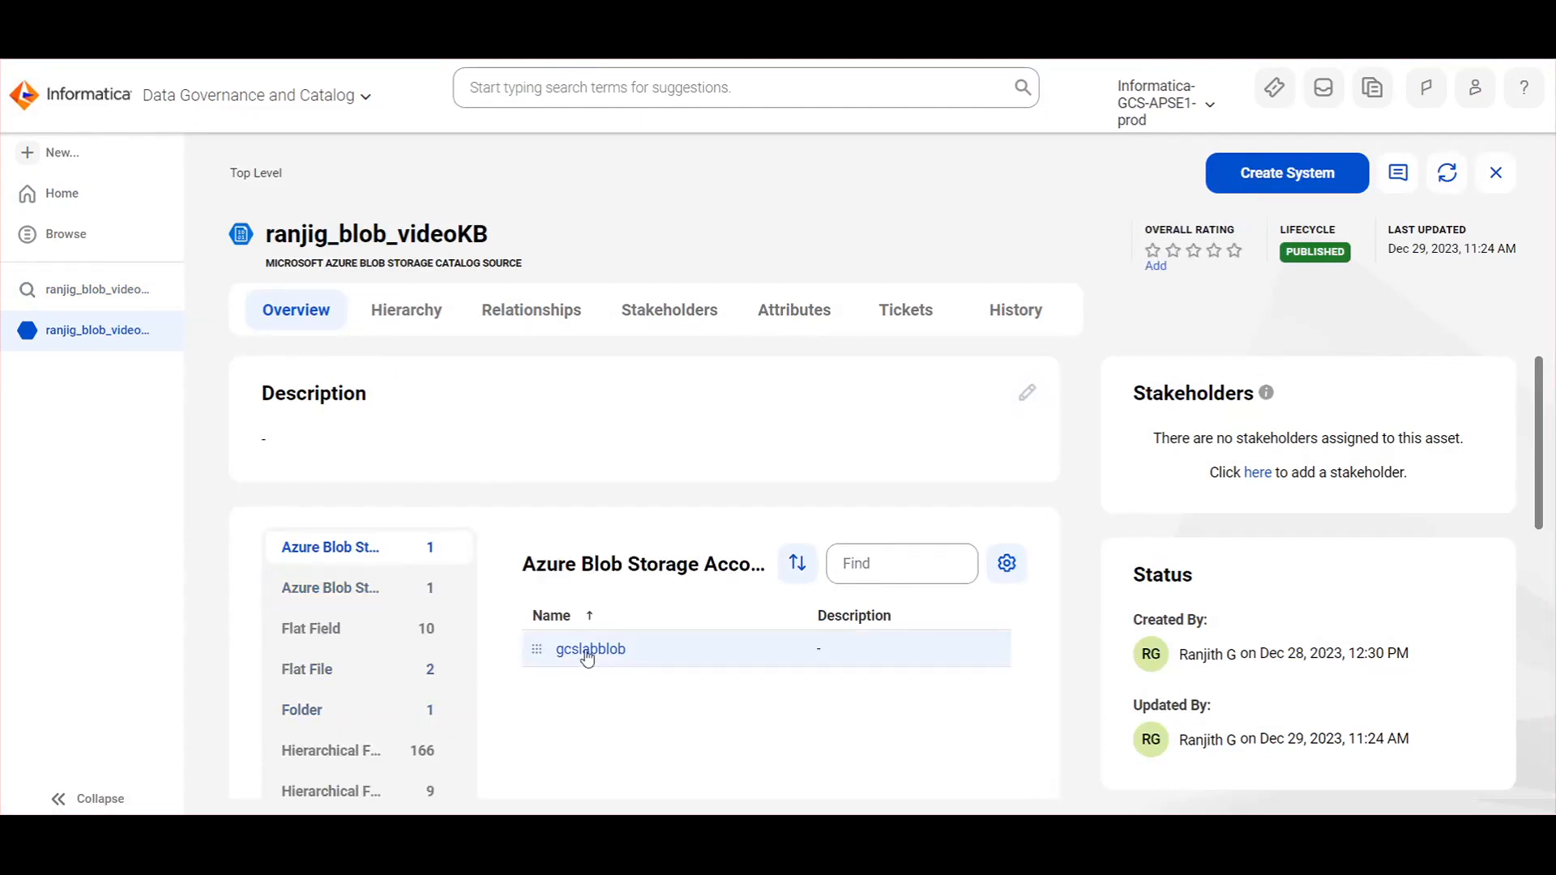
Step: Drill down through the gcslabblob storage account and container into the blob_scan folder, and open Sample1000.csv
left_click(586, 653)
scroll(535, 553, "down", 2)
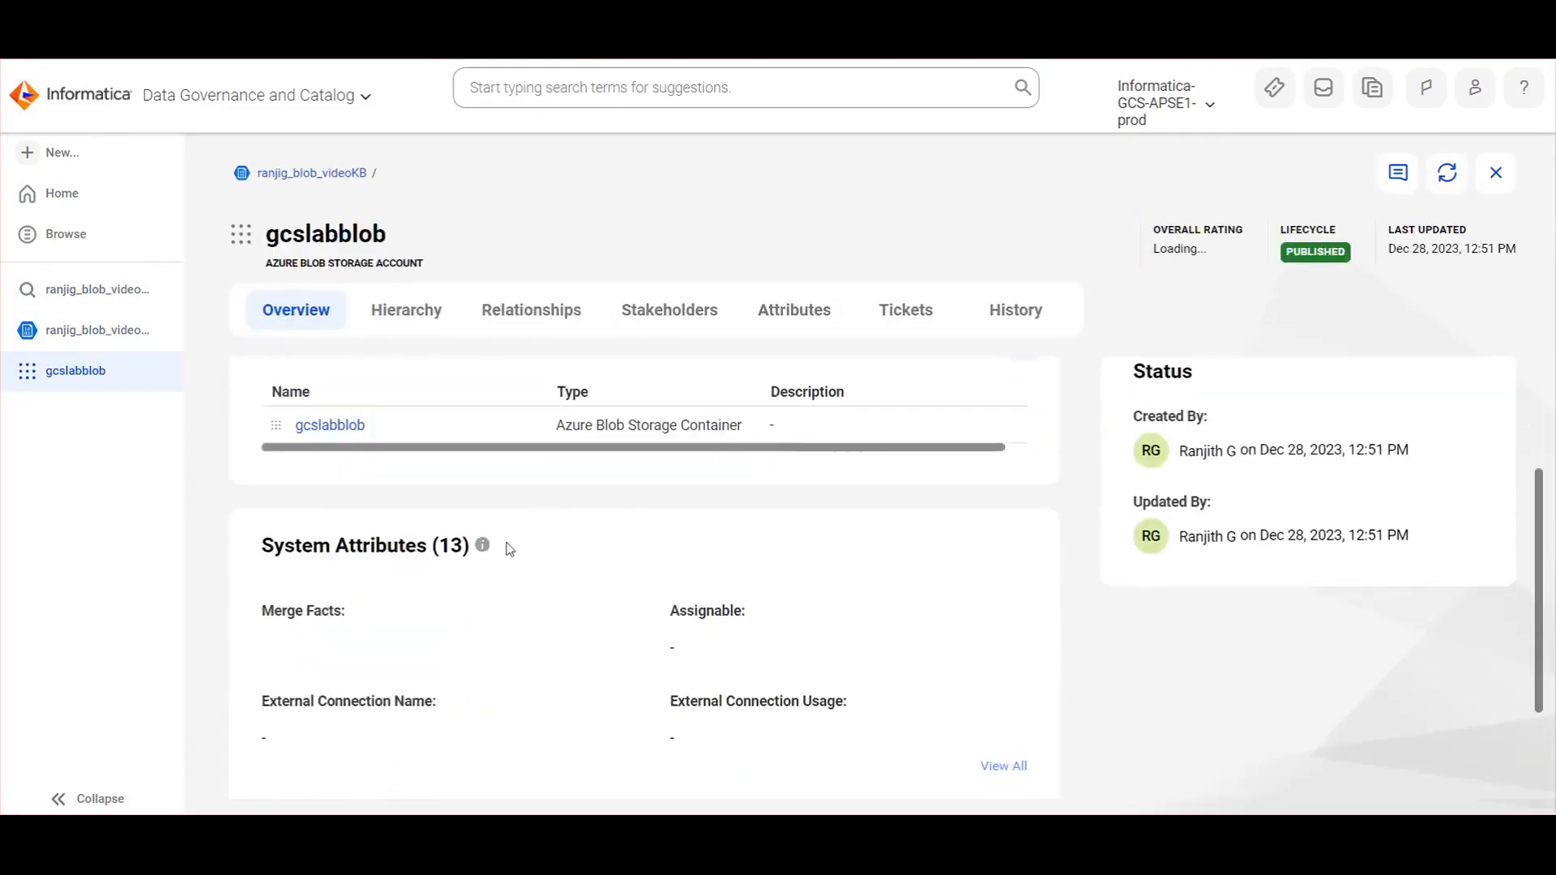
scroll(484, 583, "up", 1)
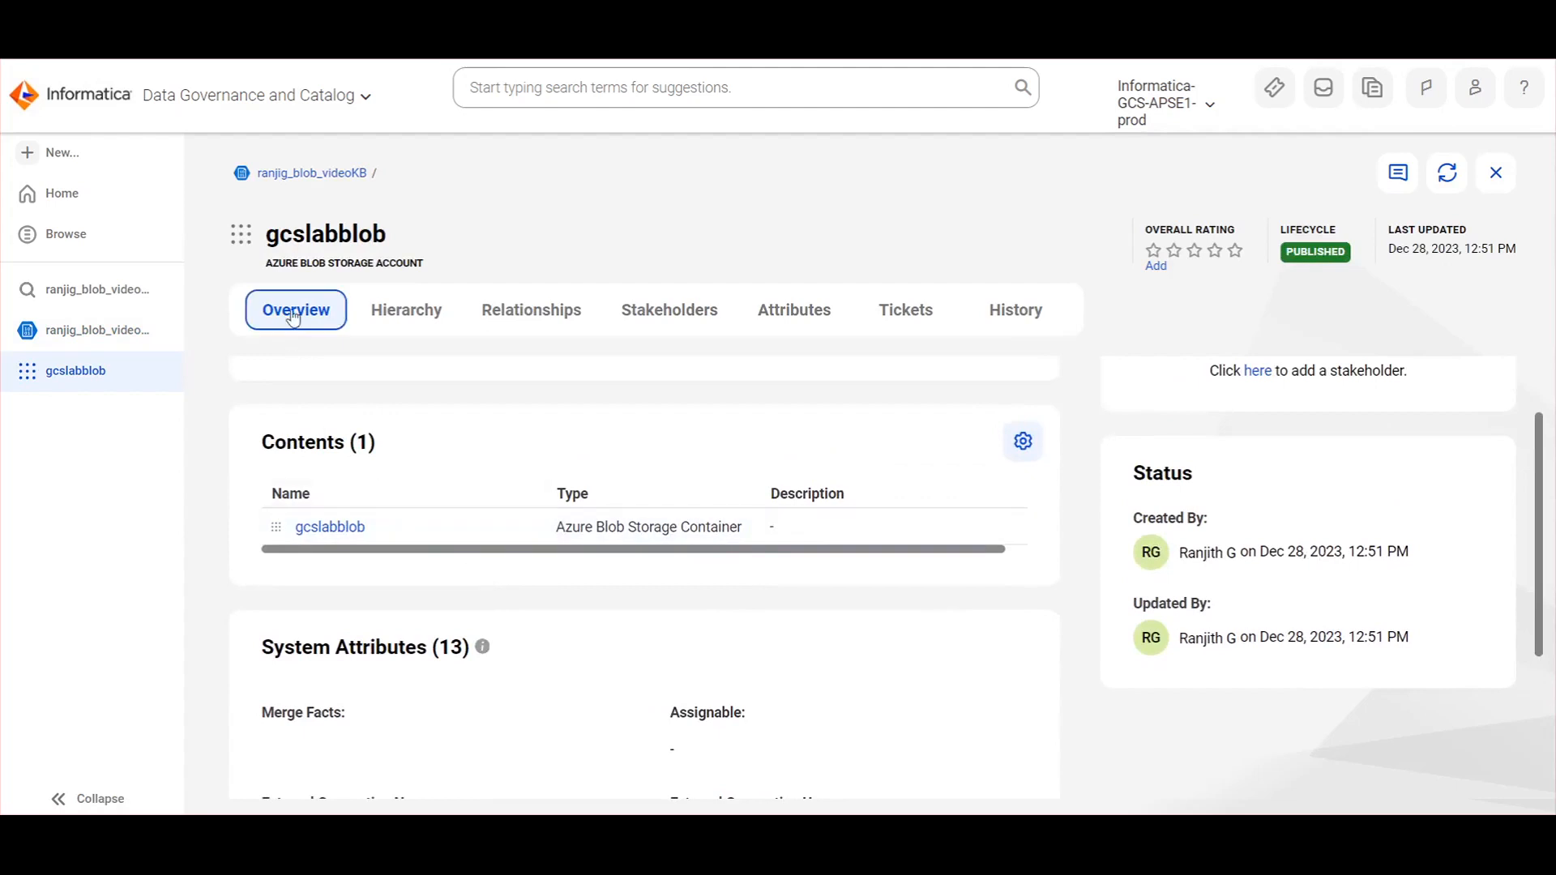
left_click(329, 528)
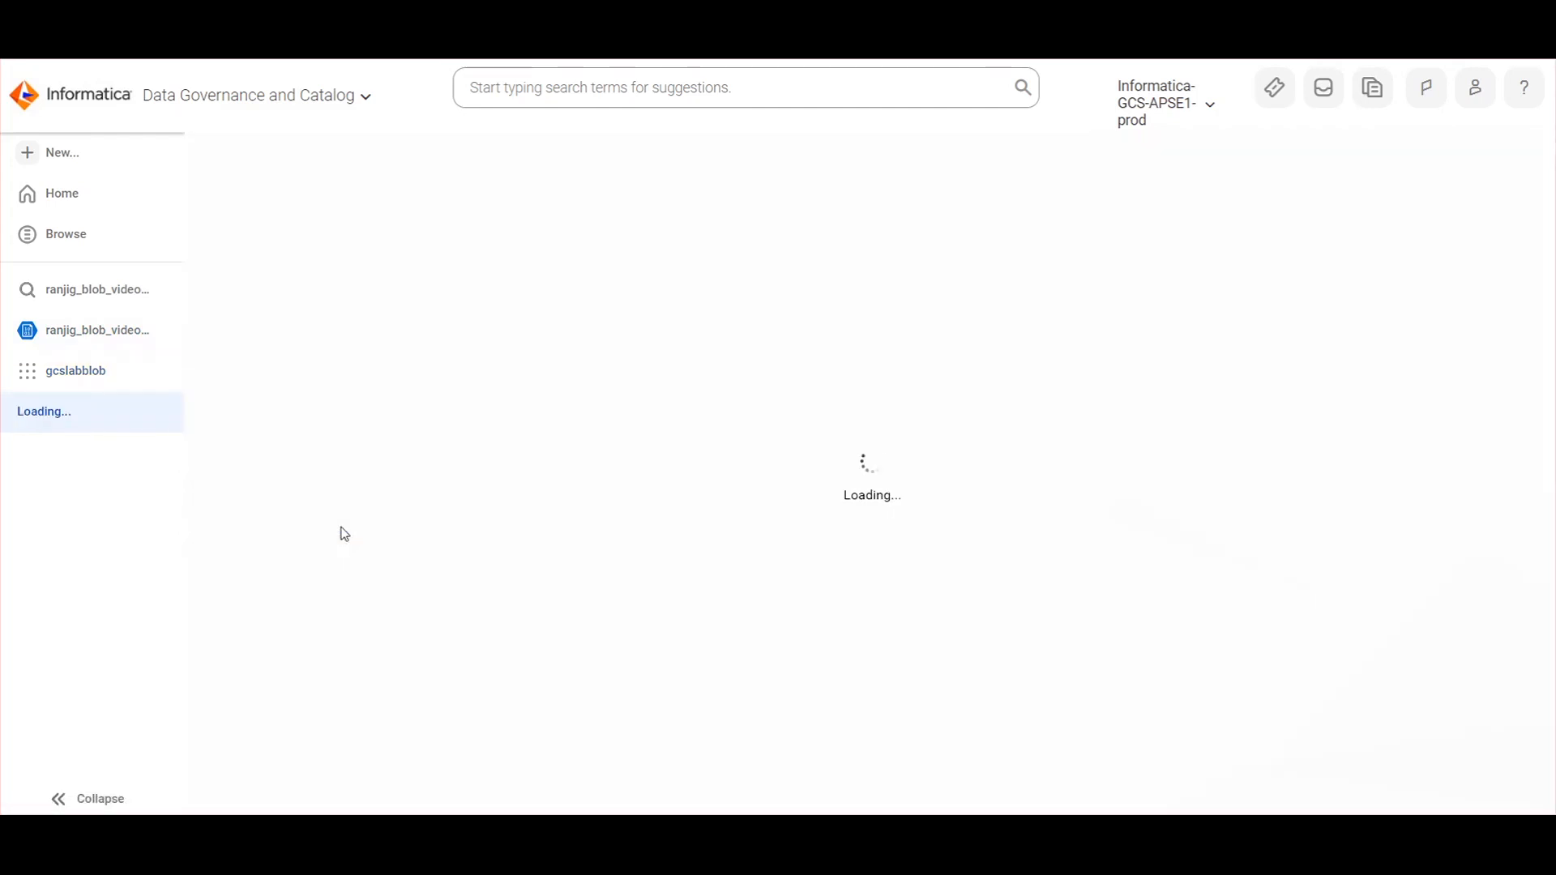
left_click(330, 629)
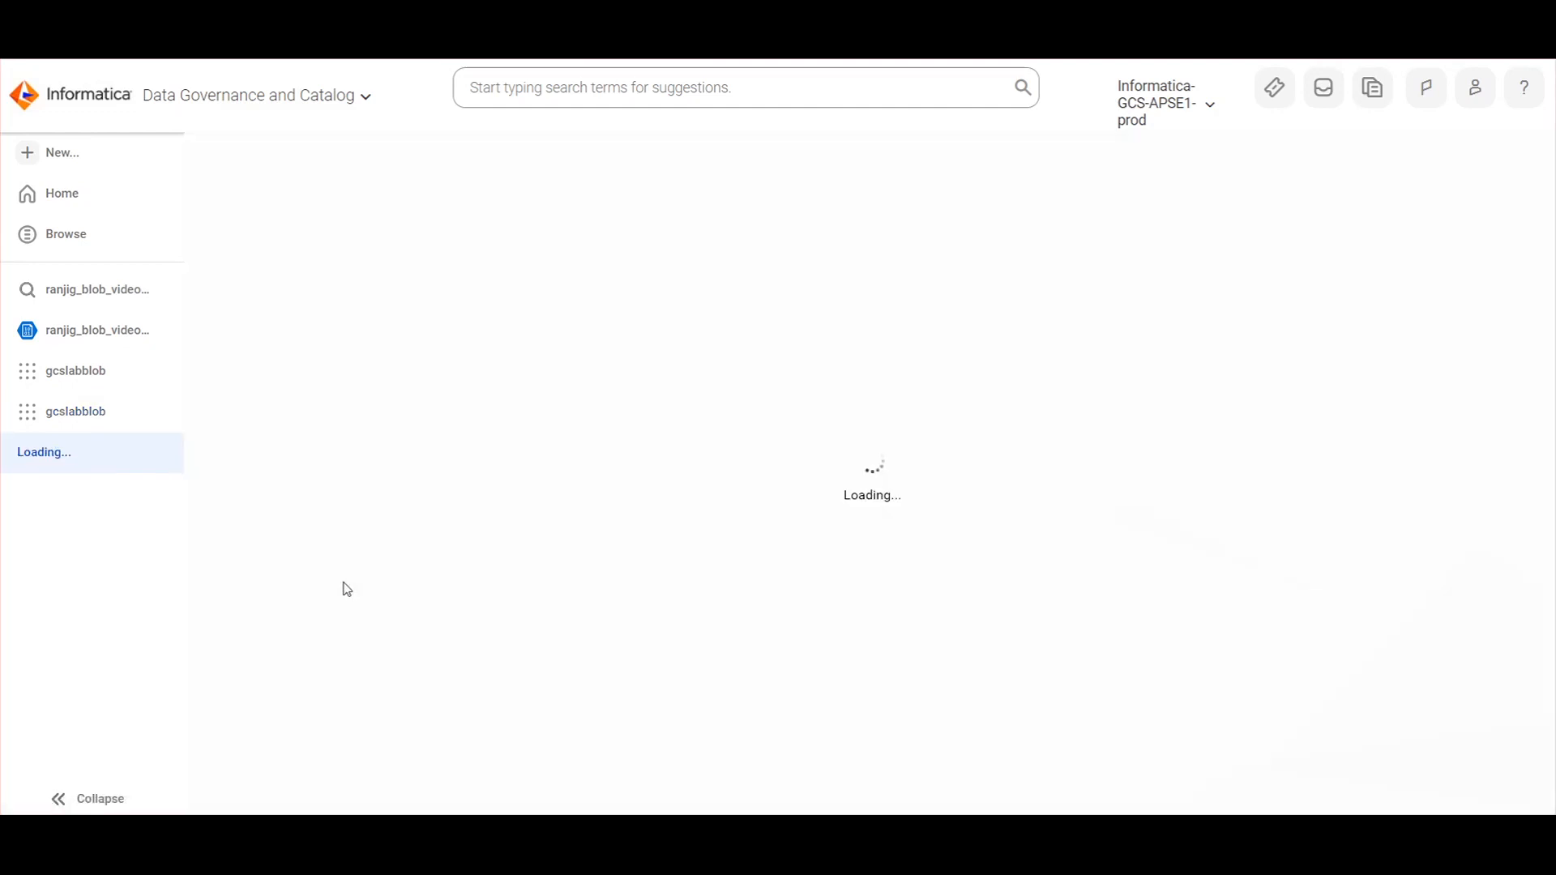
scroll(452, 453, "down", 4)
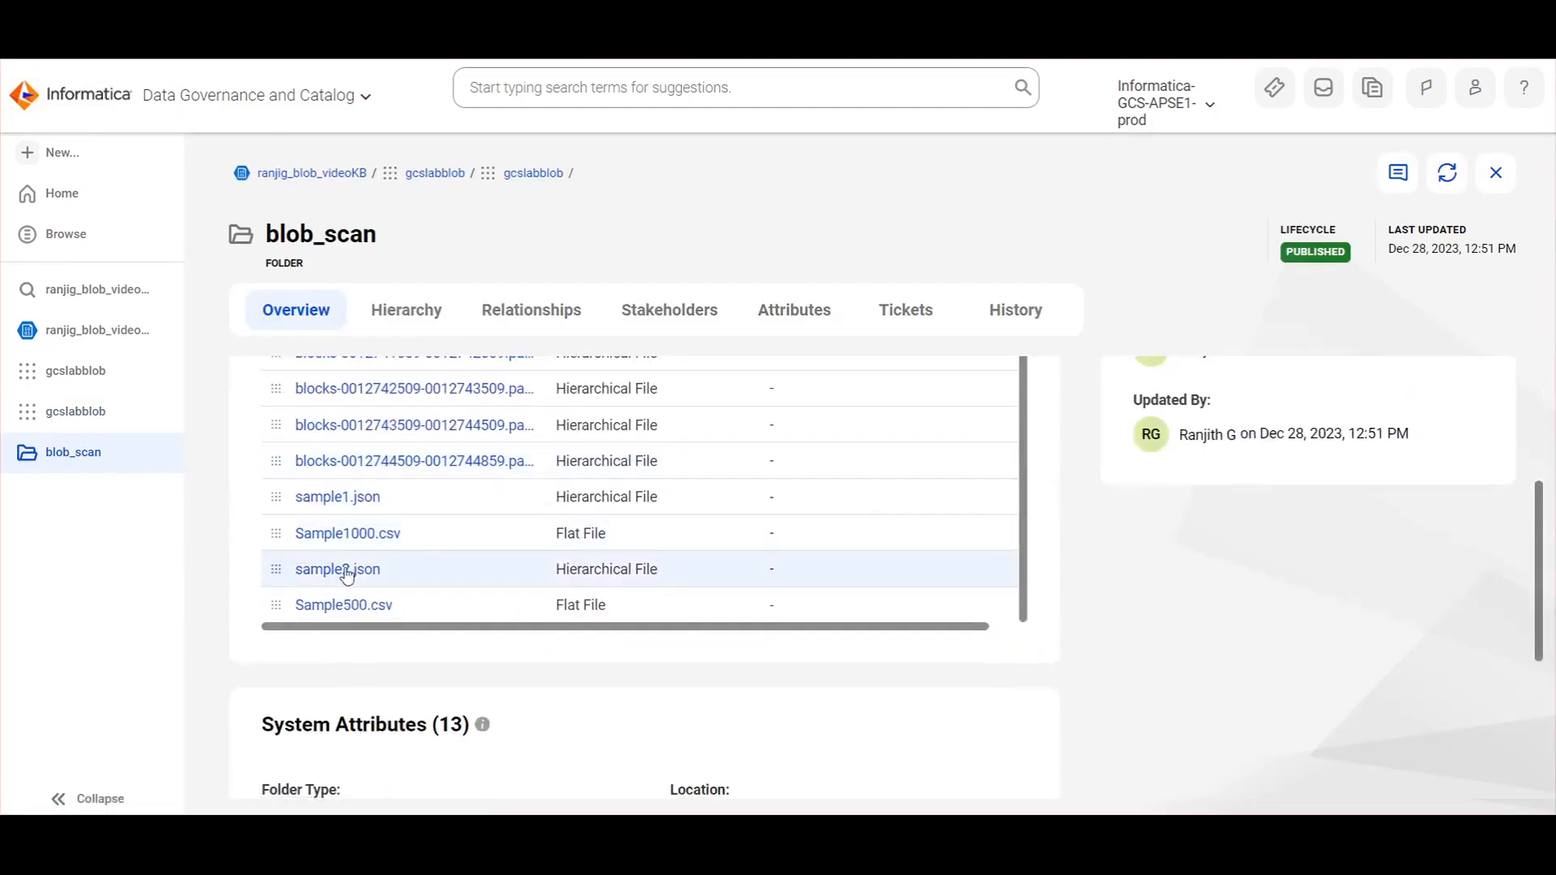
left_click(376, 533)
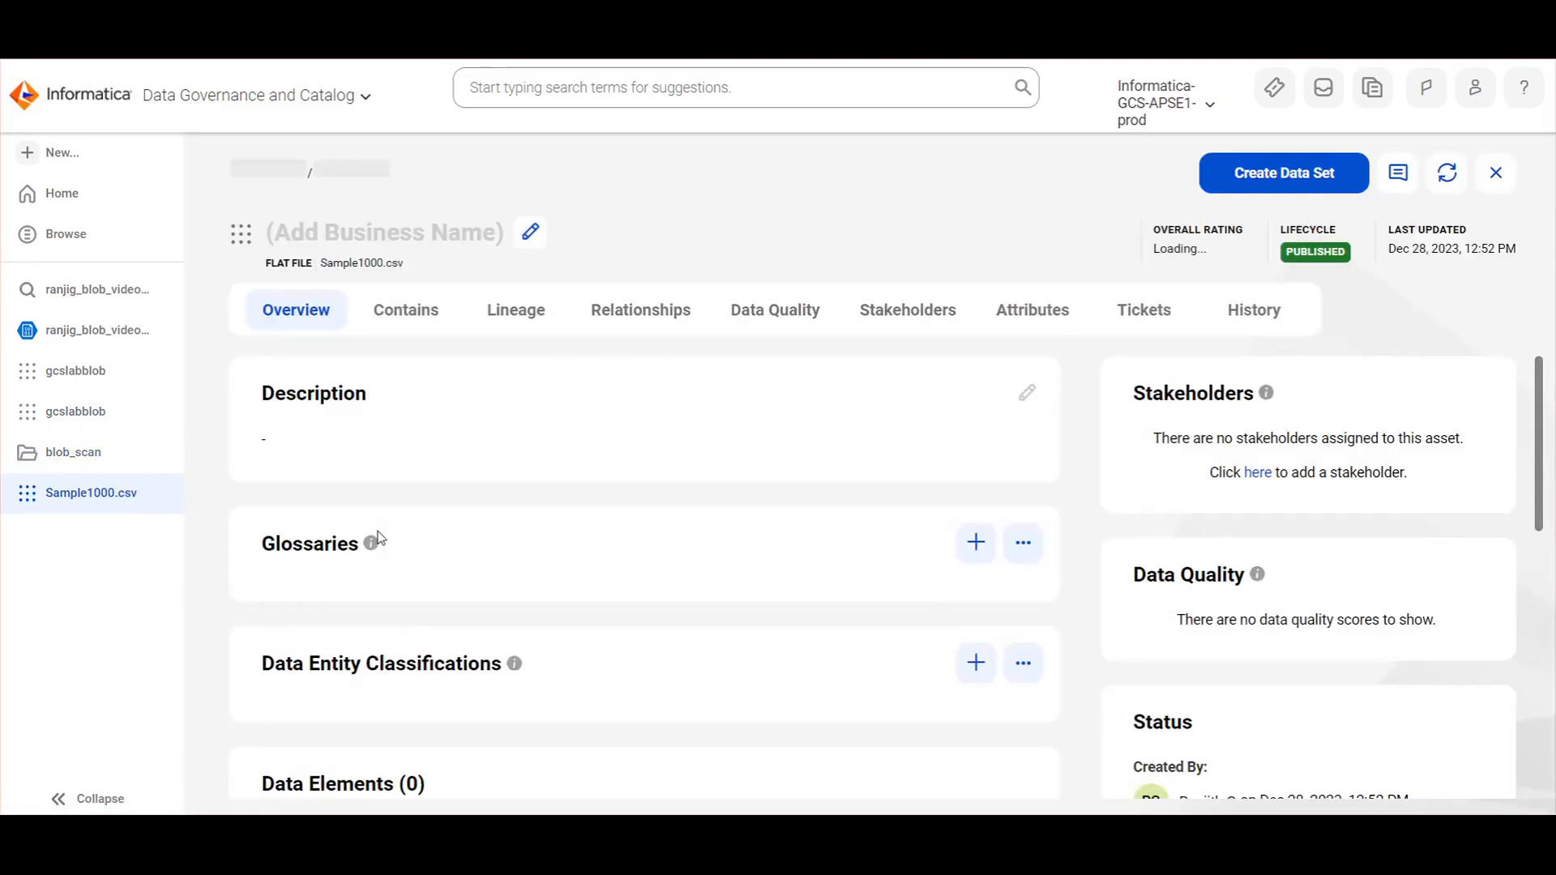
Step: List the data elements in Sample1000.csv and examine the Serial Number field's glossaries and data element classifications
left_click(407, 329)
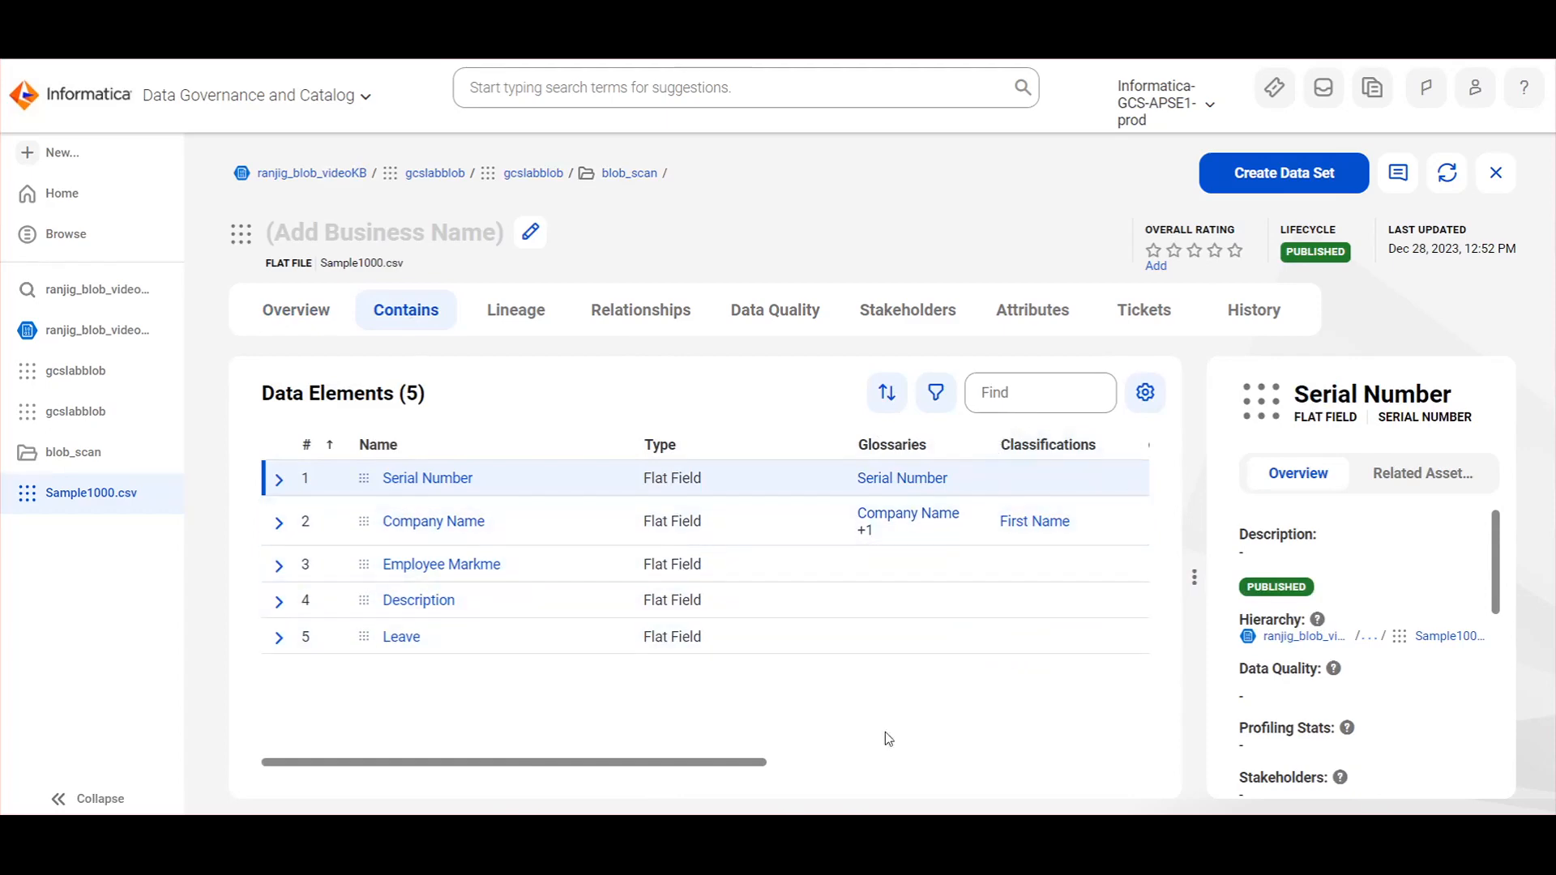
left_click(436, 480)
scroll(377, 619, "down", 5)
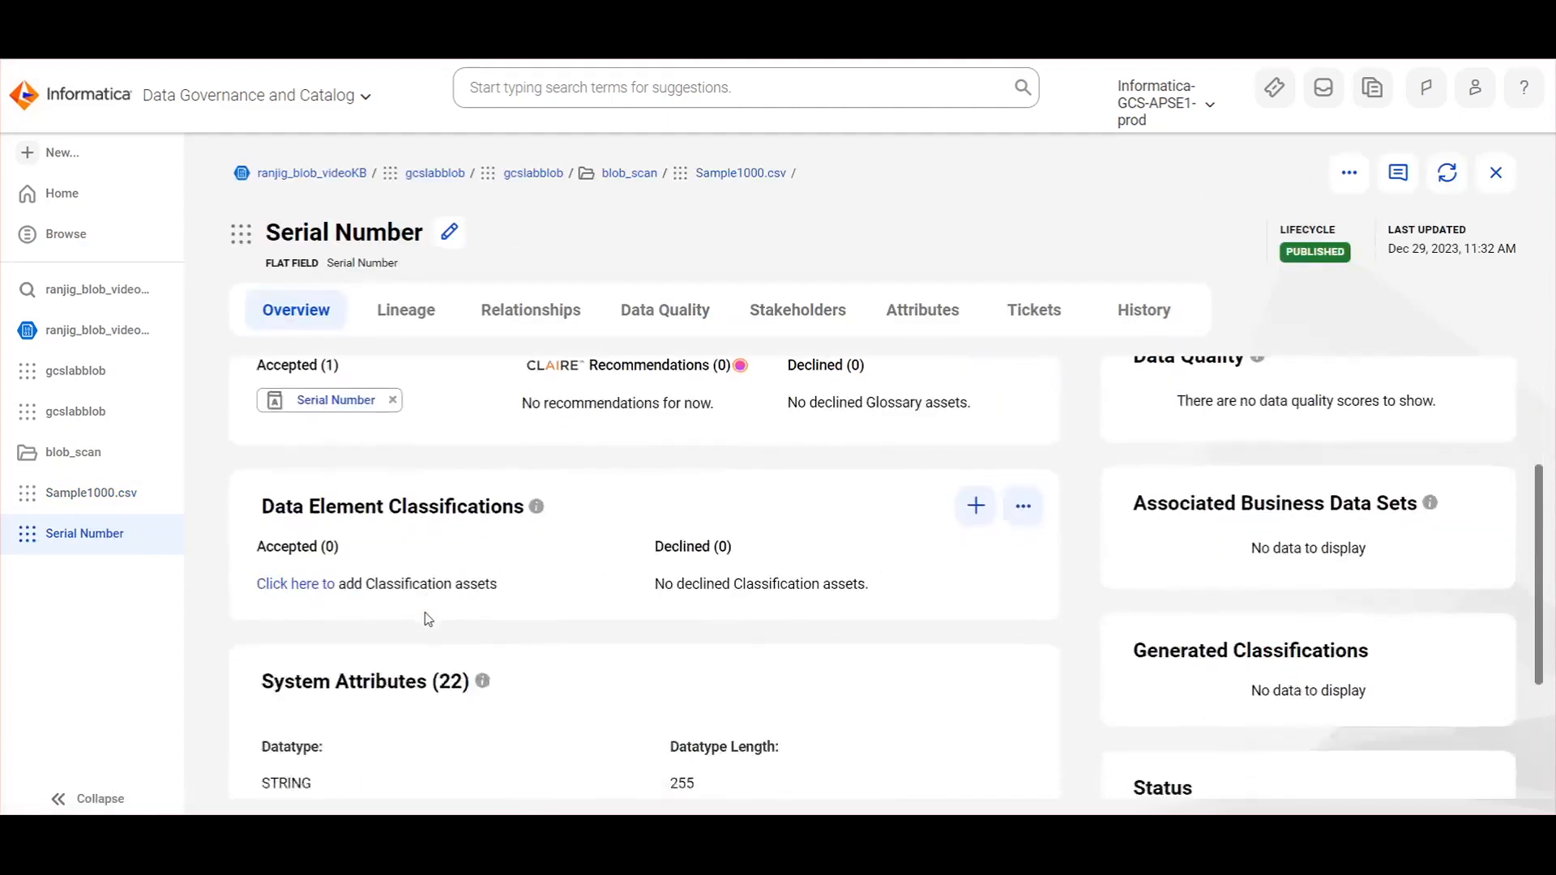
scroll(426, 619, "up", 3)
scroll(428, 620, "up", 3)
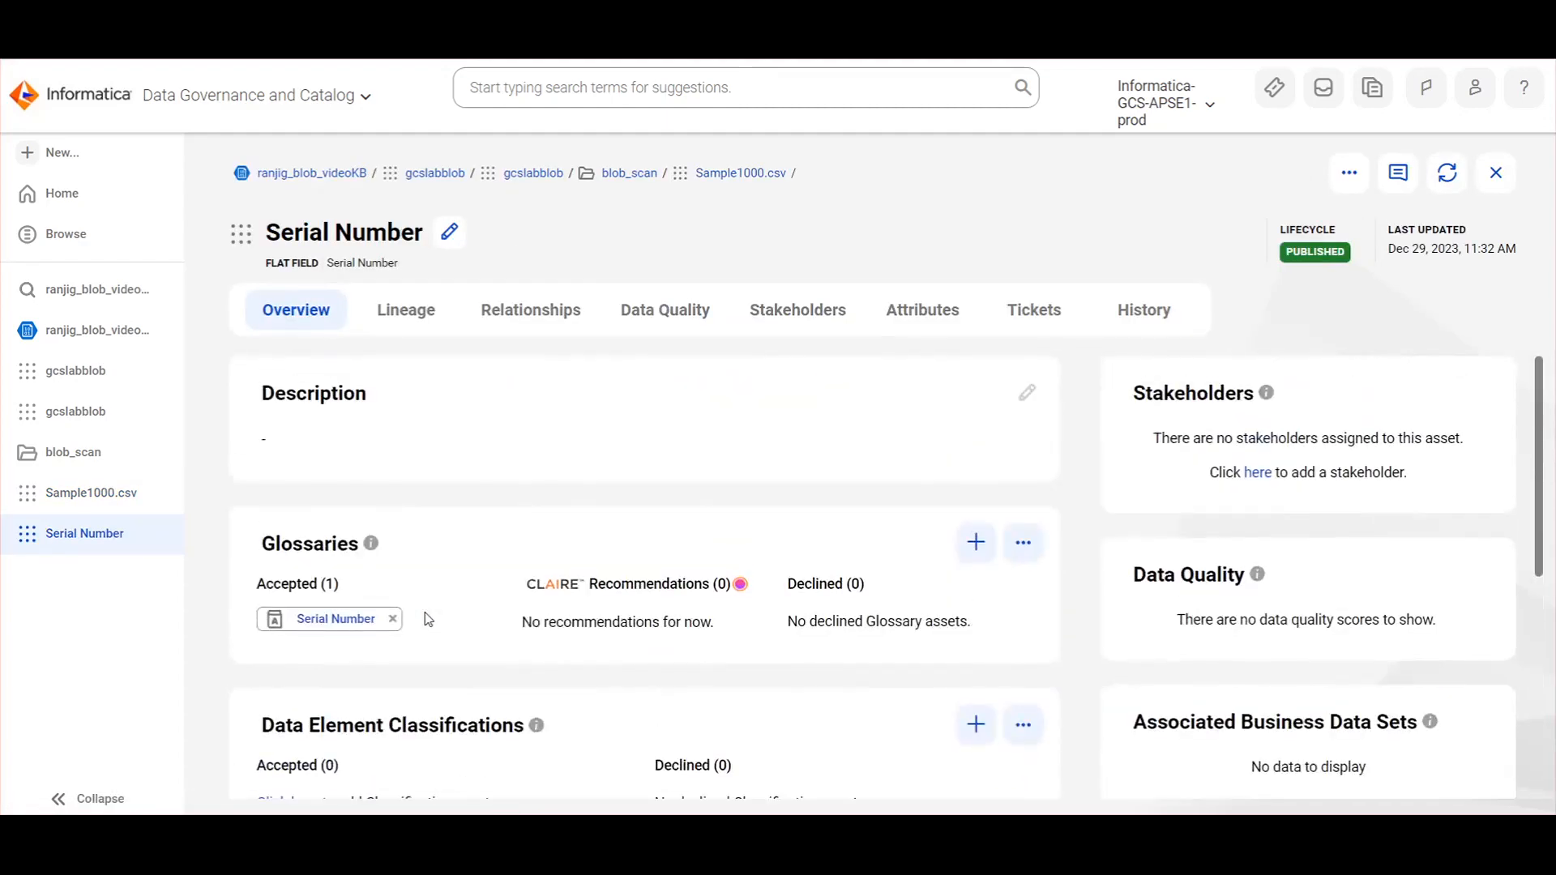
Step: Return to Sample1000.csv, view its lineage, and show its relationships as a table
left_click(96, 509)
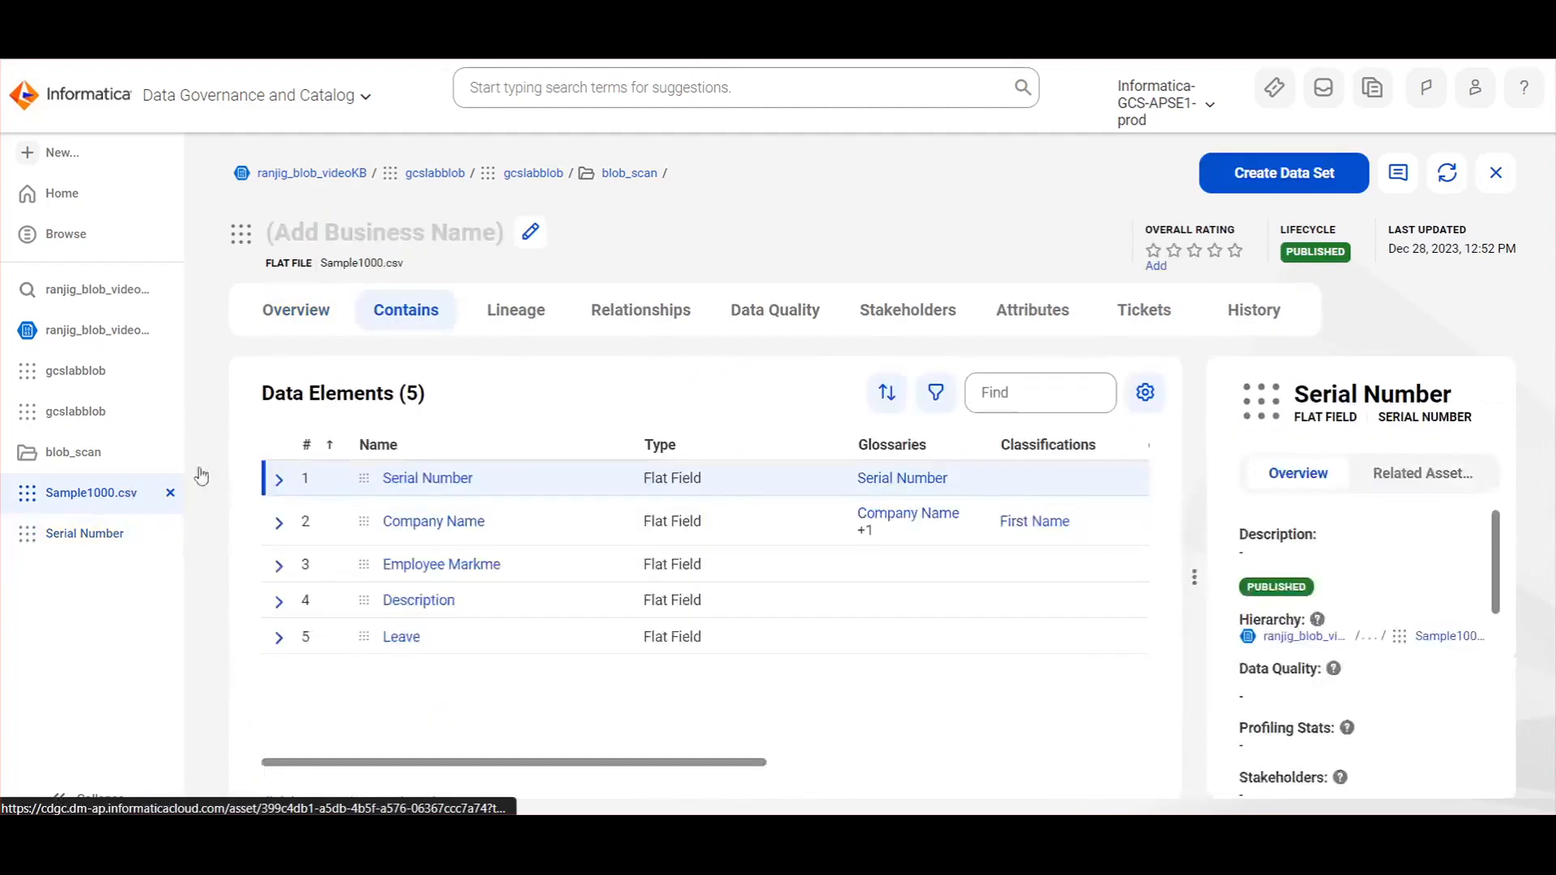
left_click(522, 319)
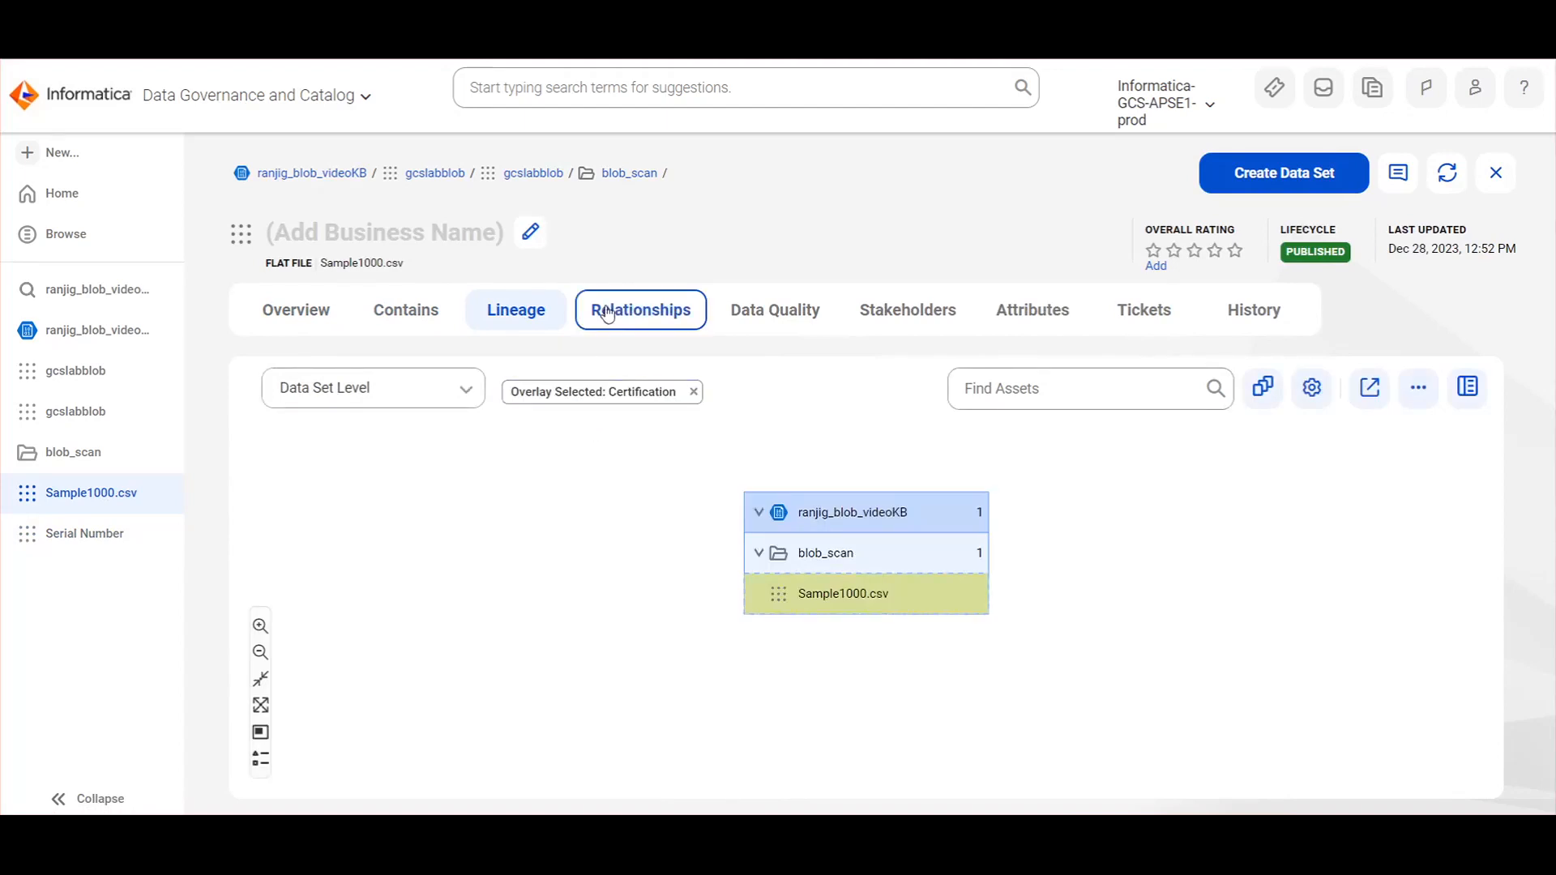
left_click(631, 316)
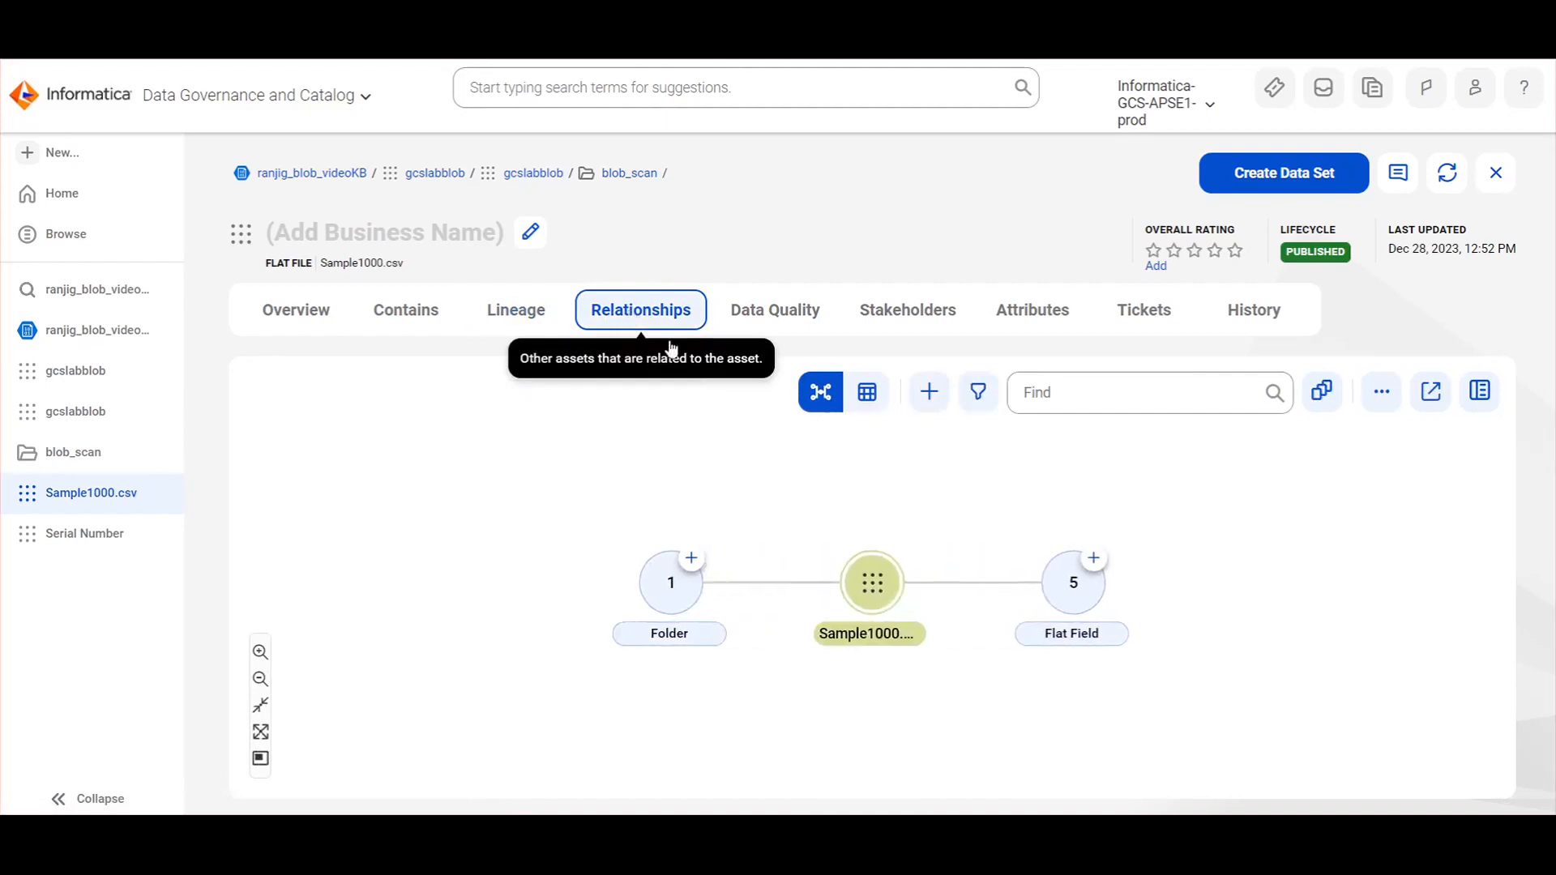
left_click(867, 392)
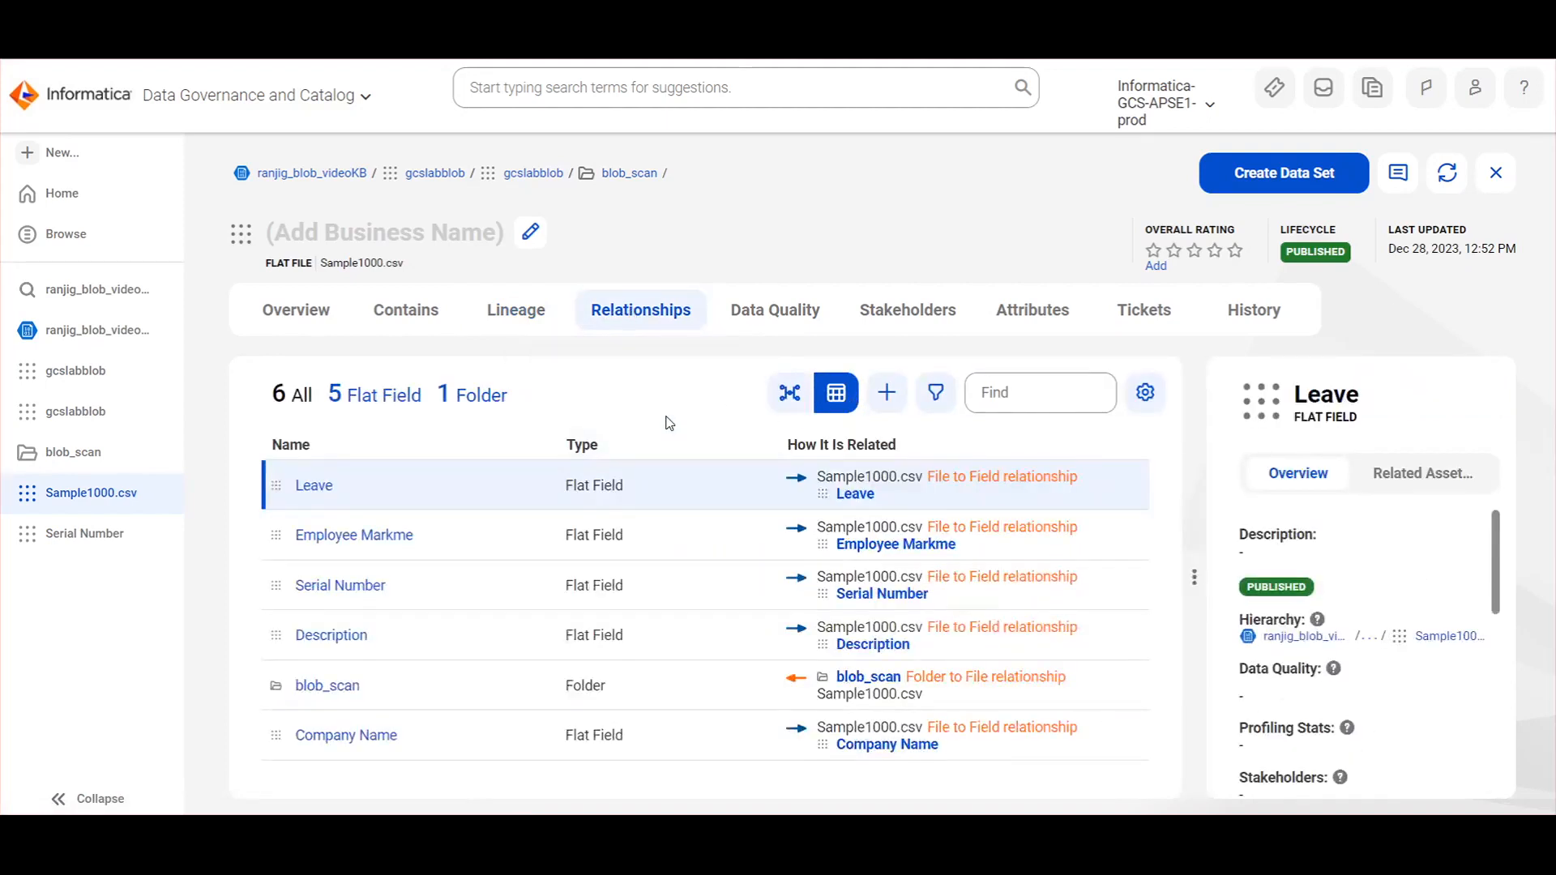